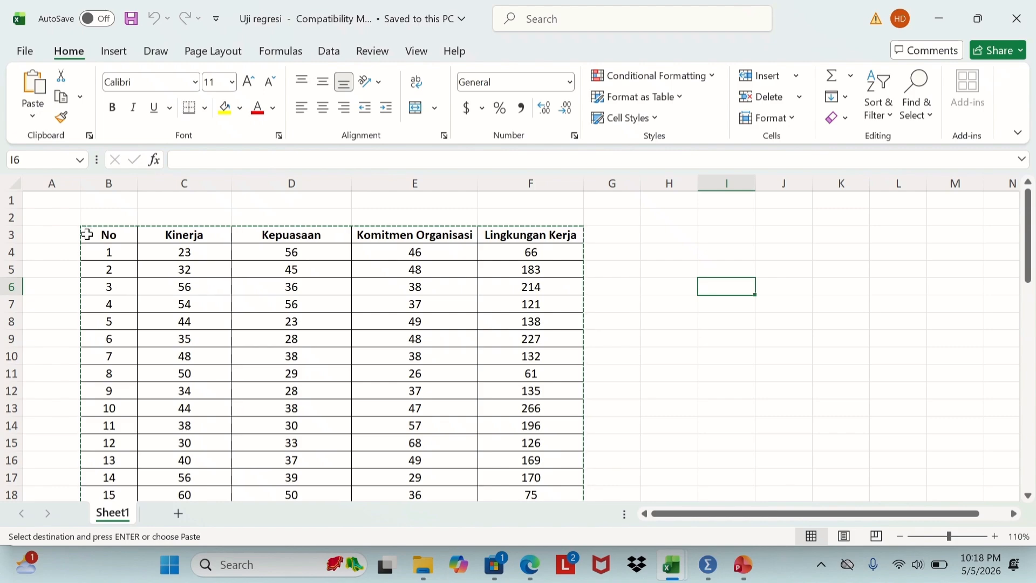
Step: Copy the Excel table B3:F53 into the empty SPSS Statistics dataset with variable names, and widen the columns to fit the full names
drag(87, 234, 544, 456)
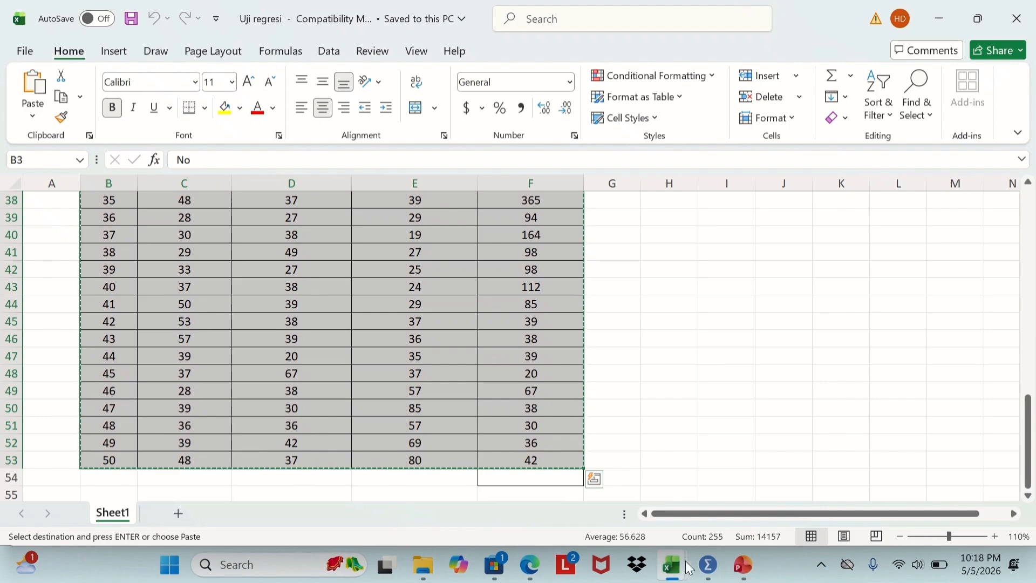
click(706, 576)
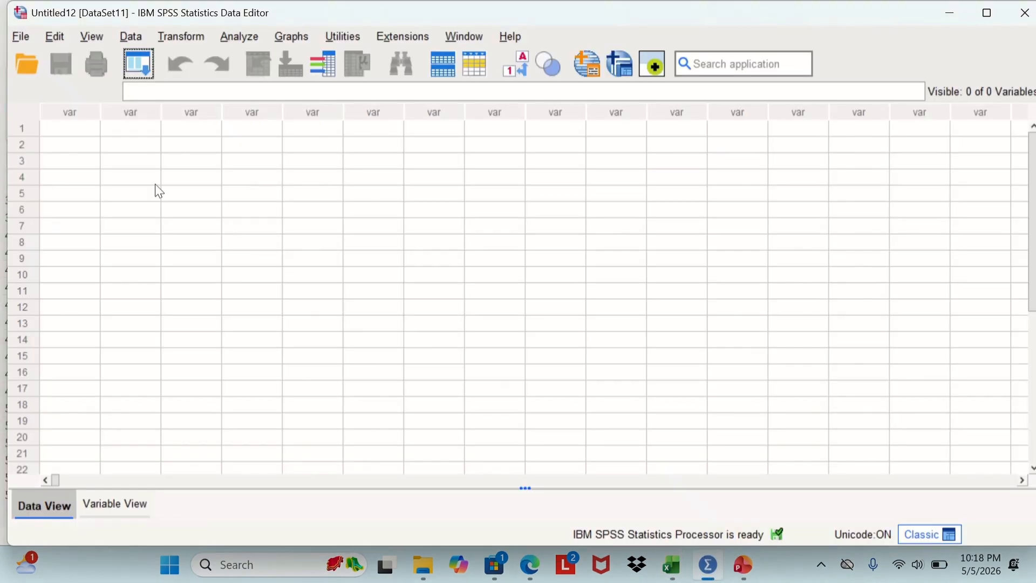
click(82, 134)
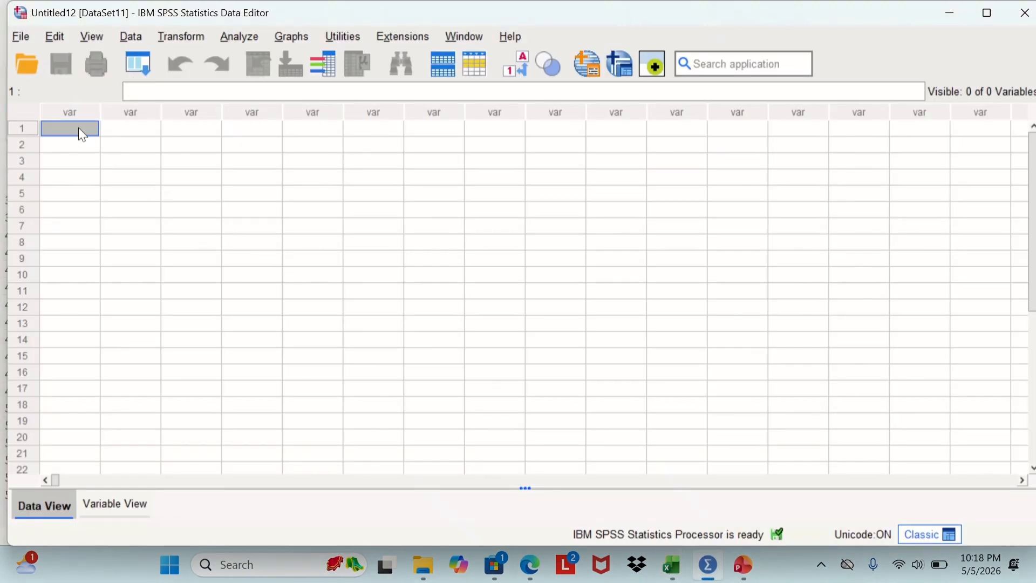
right_click(79, 130)
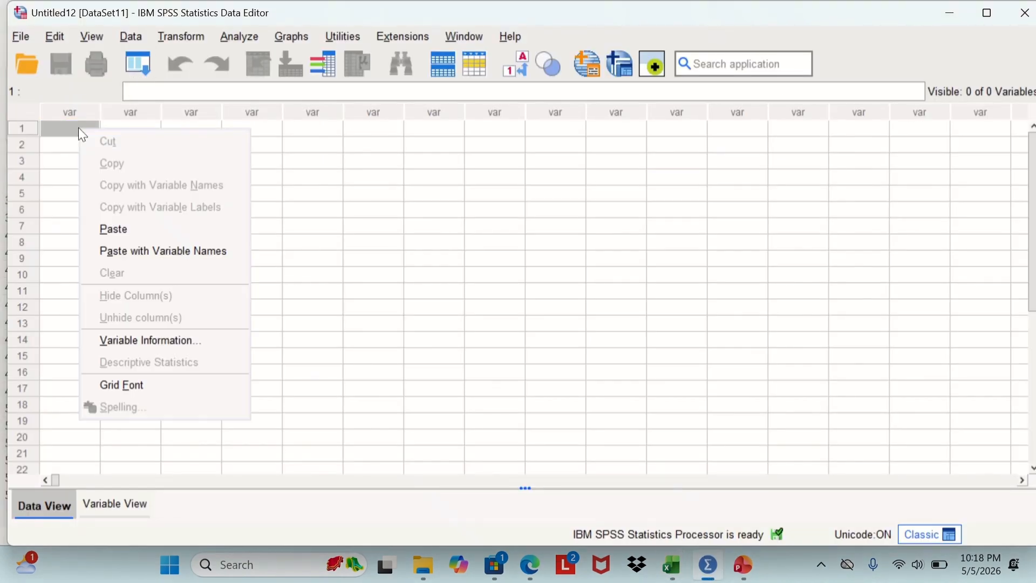
click(160, 251)
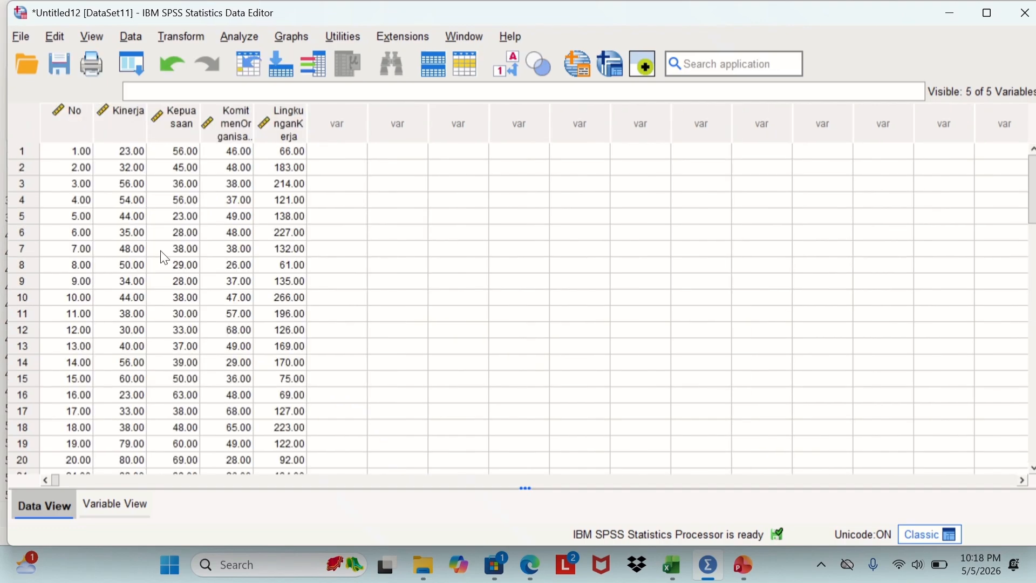
drag(148, 139, 324, 147)
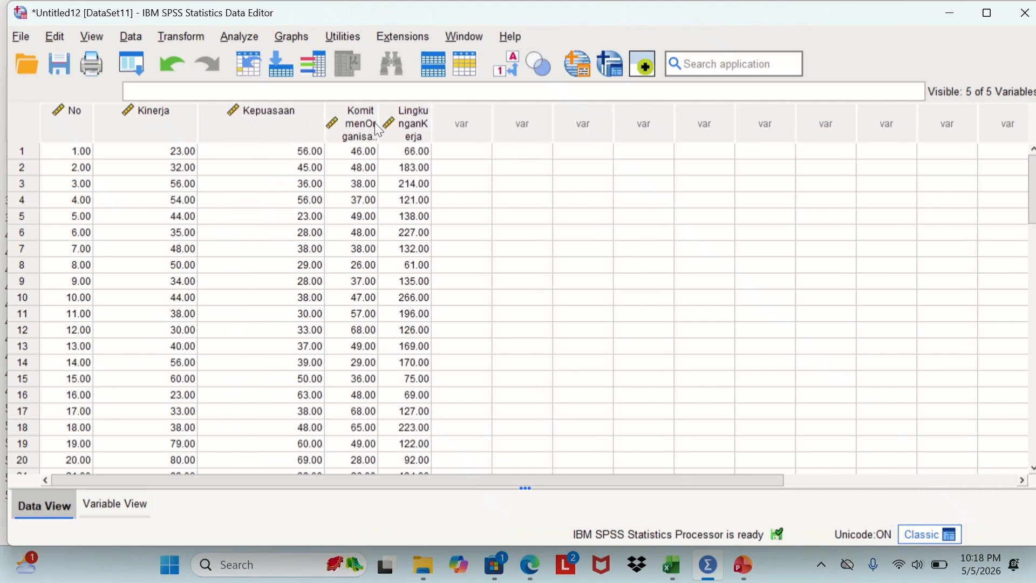
drag(378, 130, 642, 140)
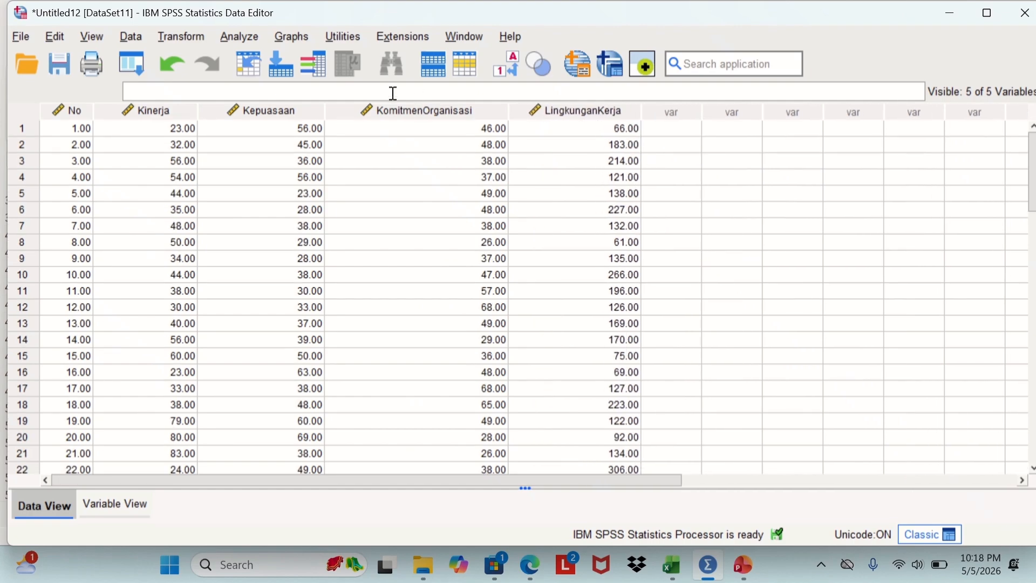
Step: Set up an Explore analysis with Kinerja, Kepuasaan, Komitmen Organisasi and Lingkungan Kerja as the dependent variables
click(244, 37)
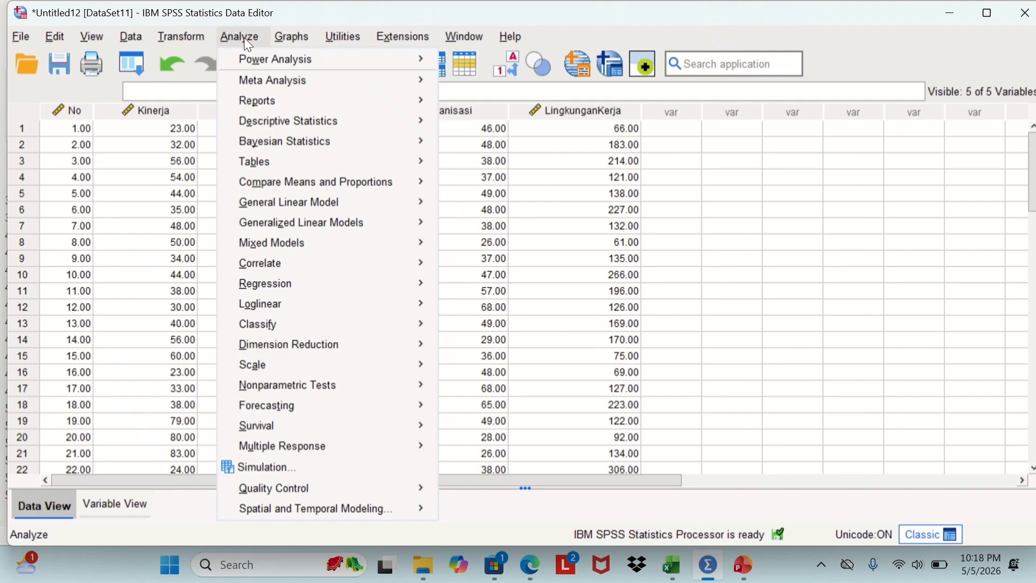
mouse_move(297, 129)
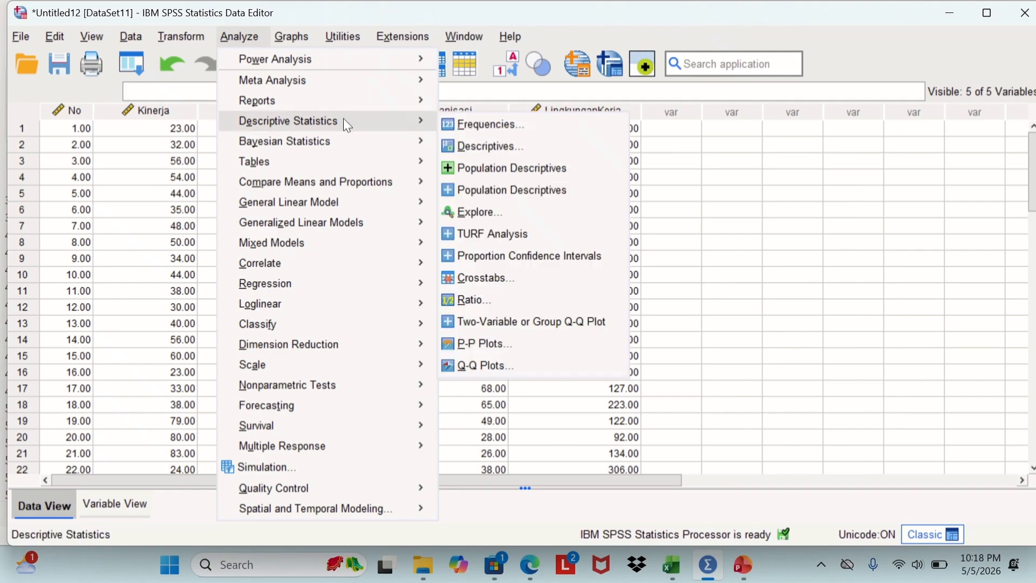
click(484, 214)
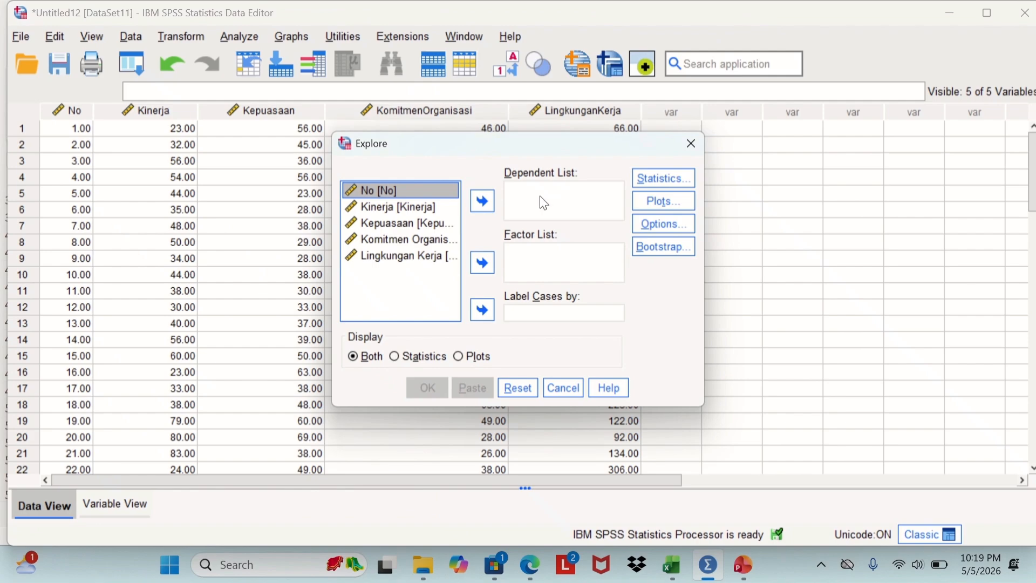
click(437, 210)
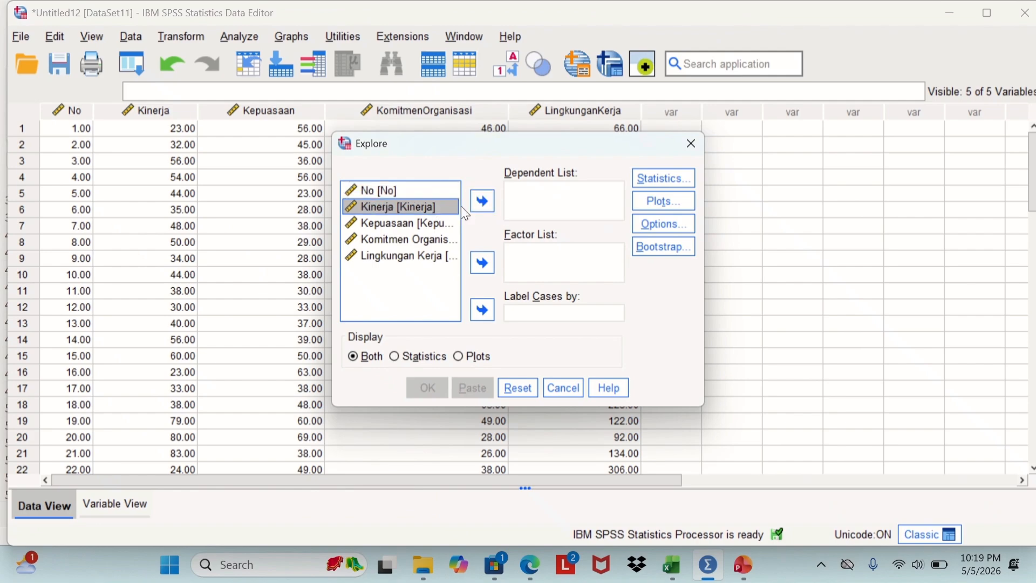
click(482, 201)
click(437, 209)
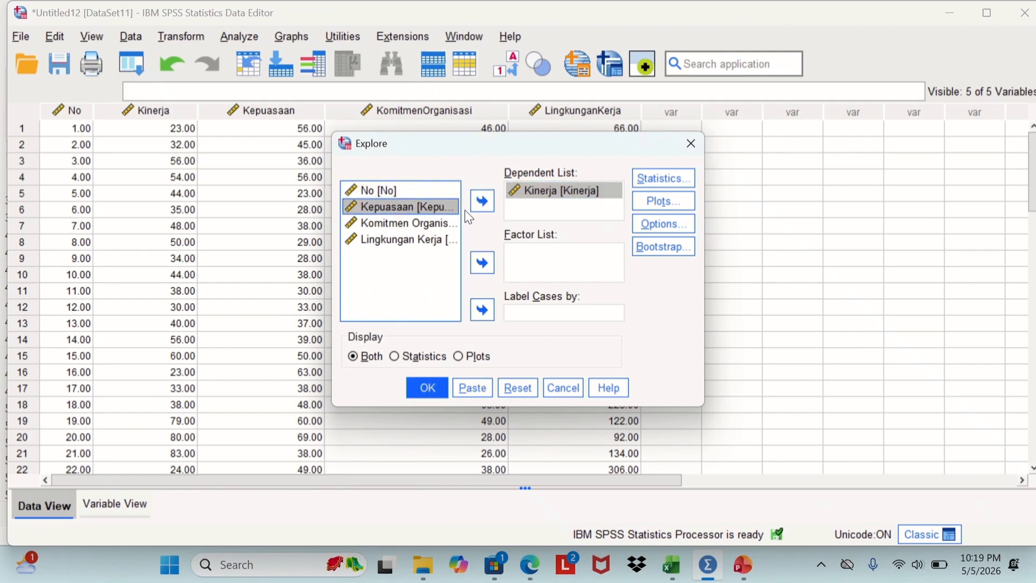
click(482, 201)
click(437, 207)
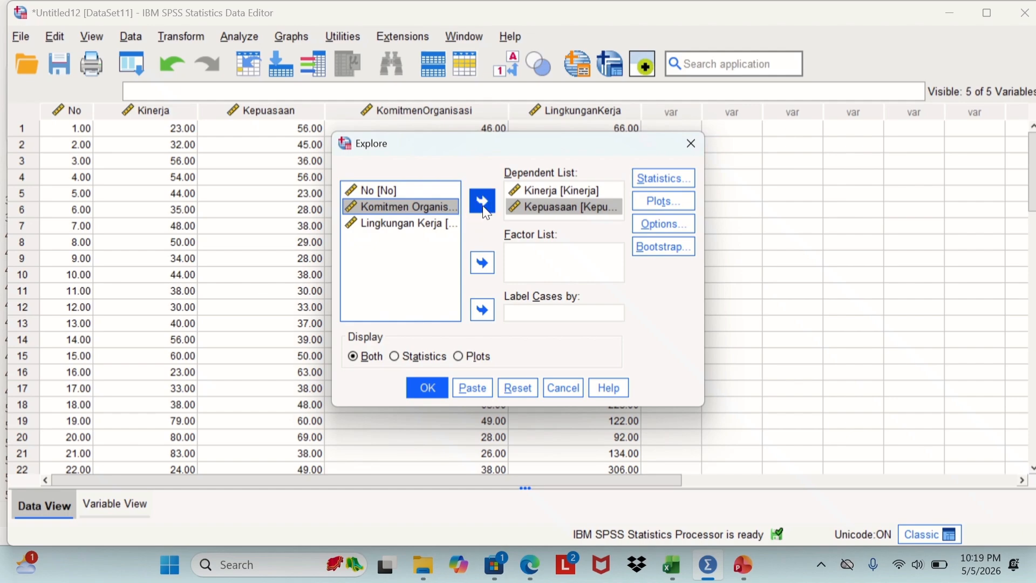
click(483, 204)
click(440, 211)
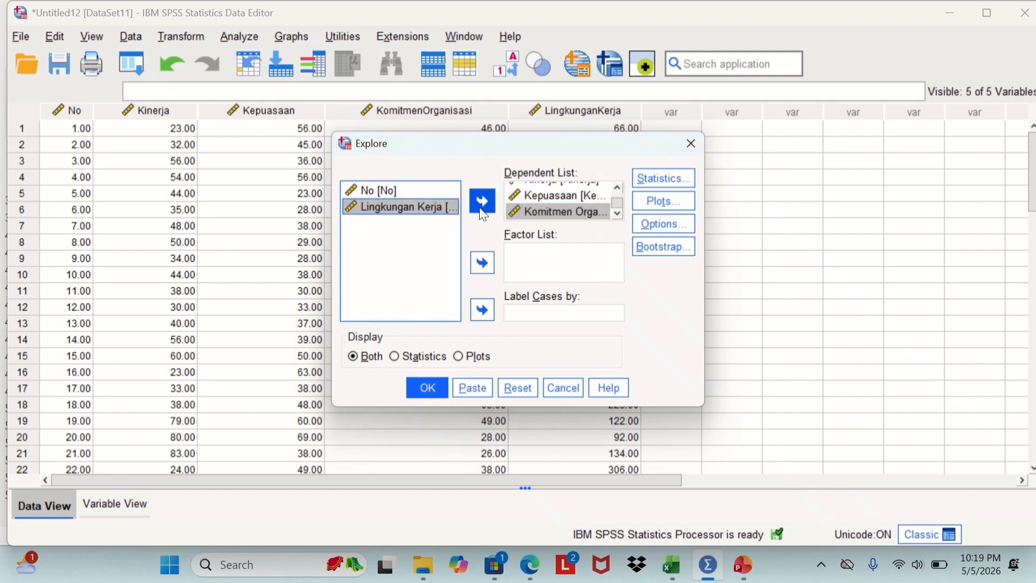
click(483, 209)
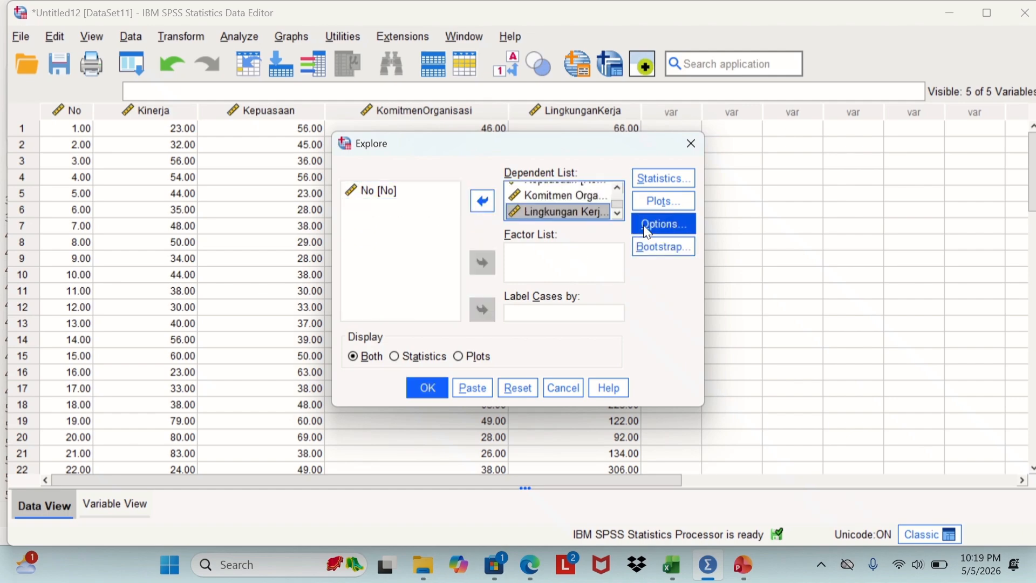
Step: Enable normality plots with tests for the Explore analysis and run it
click(652, 209)
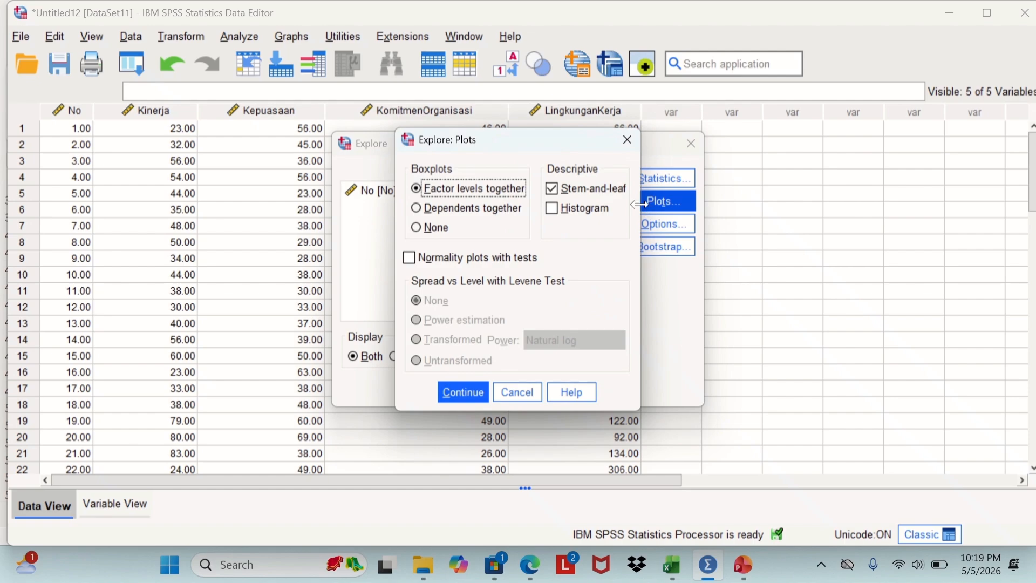
click(409, 259)
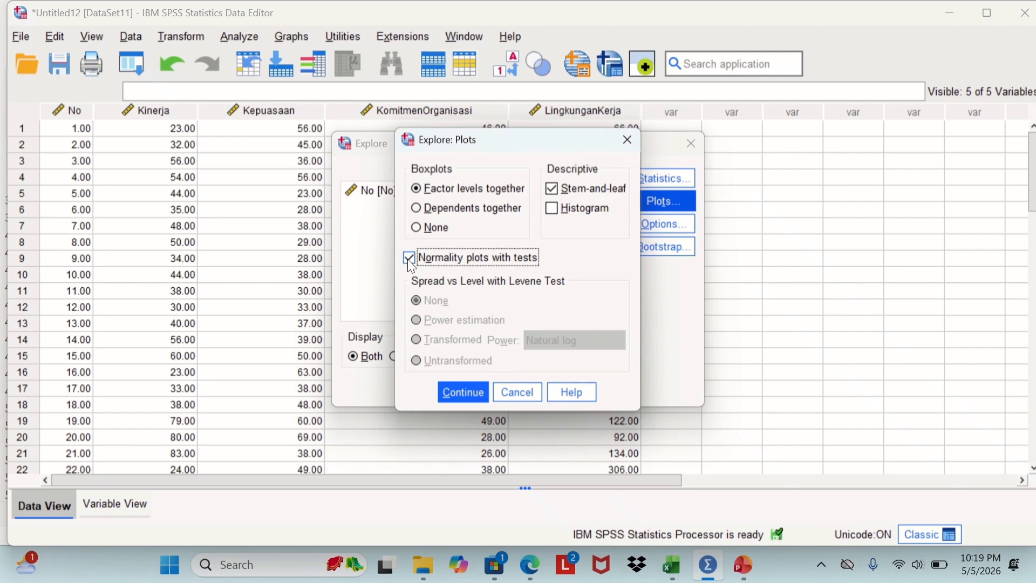
click(468, 390)
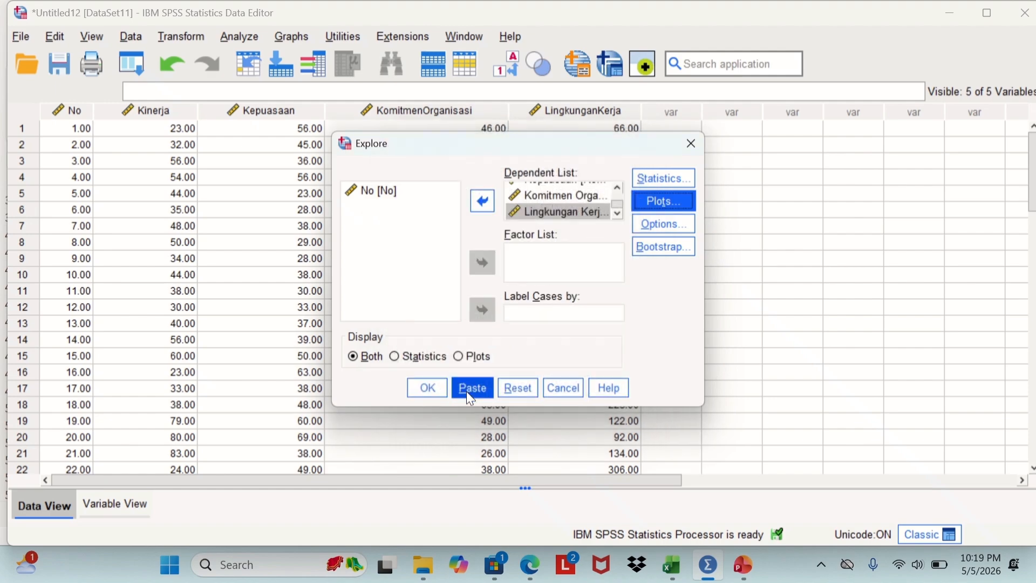
click(432, 391)
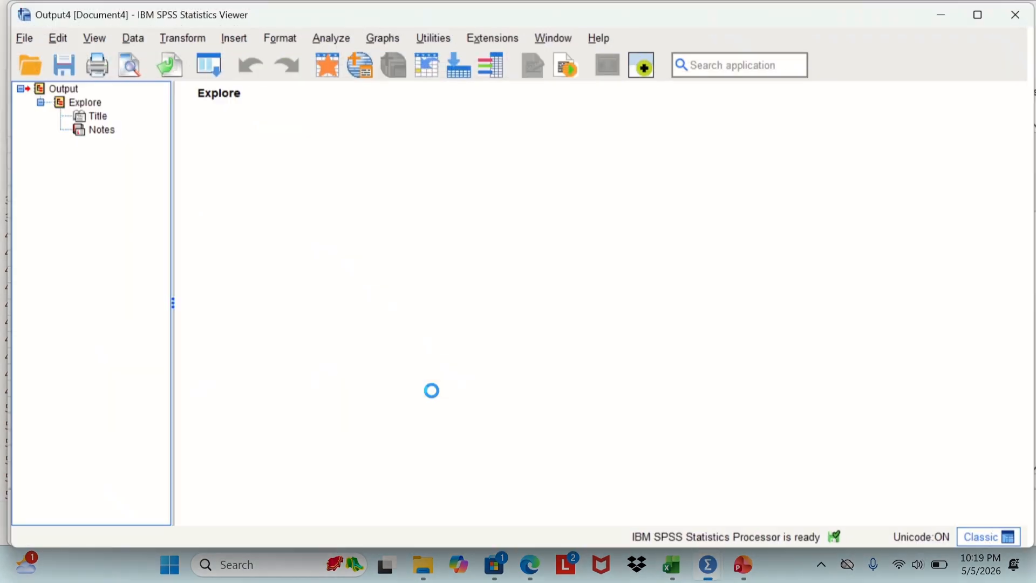
click(436, 398)
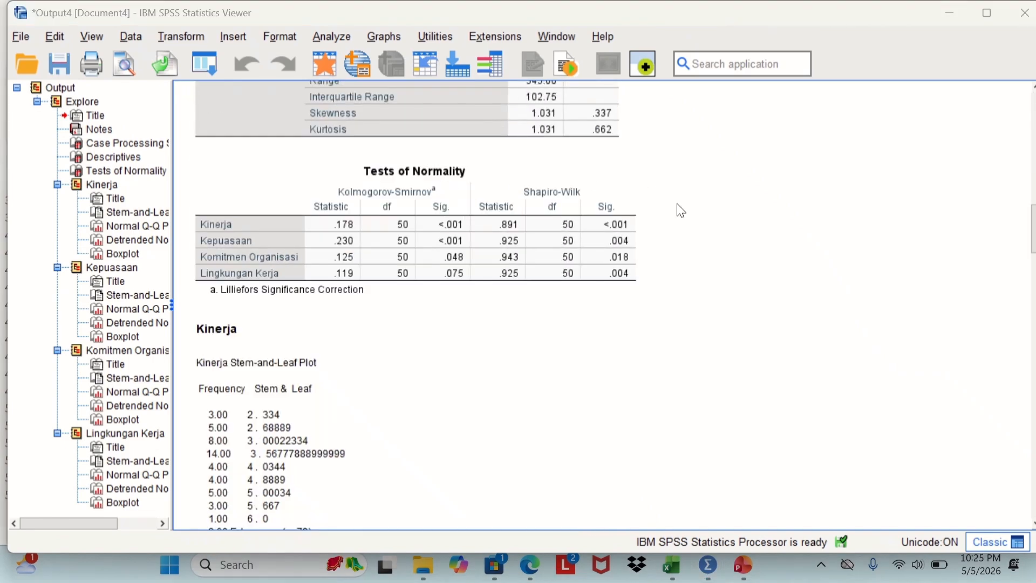
Step: Examine the Kolmogorov-Smirnov and Shapiro-Wilk significance values of the four variables in the Tests of Normality table
click(558, 203)
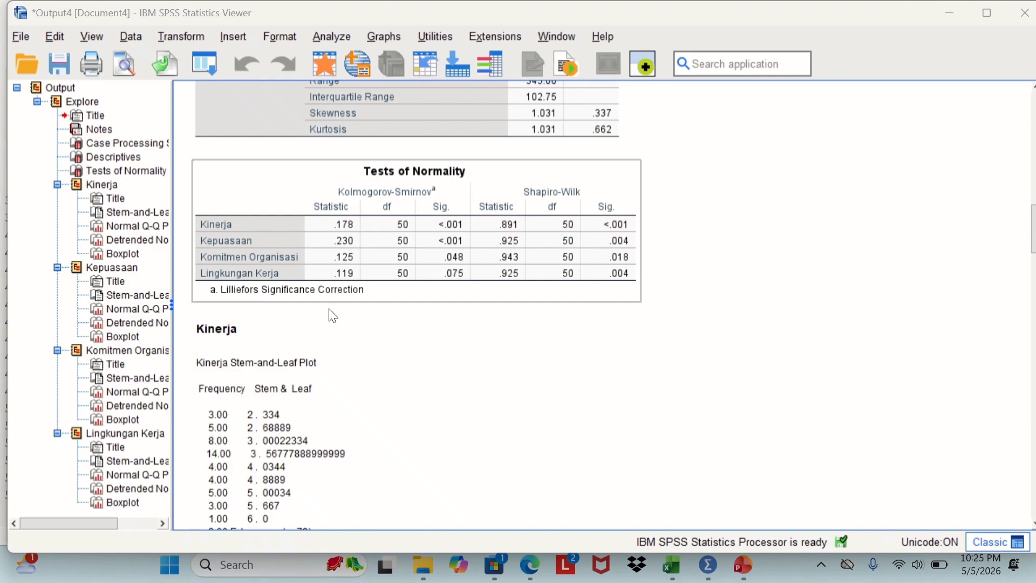
click(334, 330)
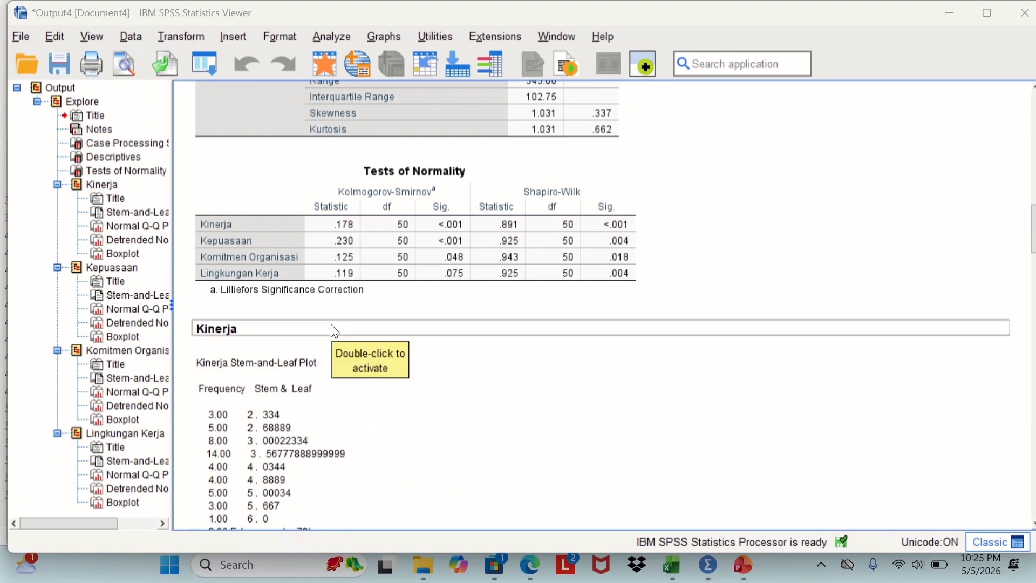
click(398, 291)
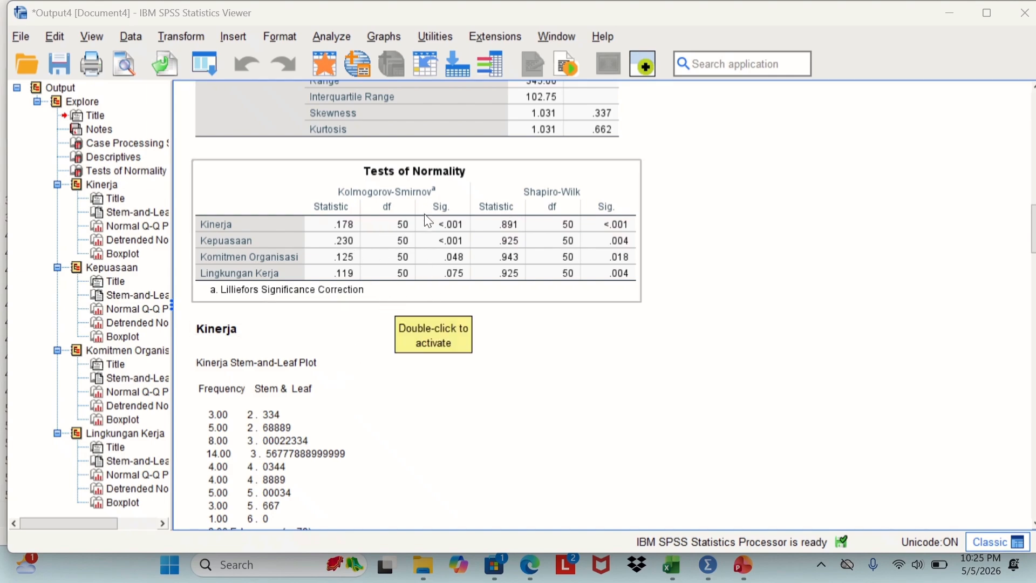
click(406, 321)
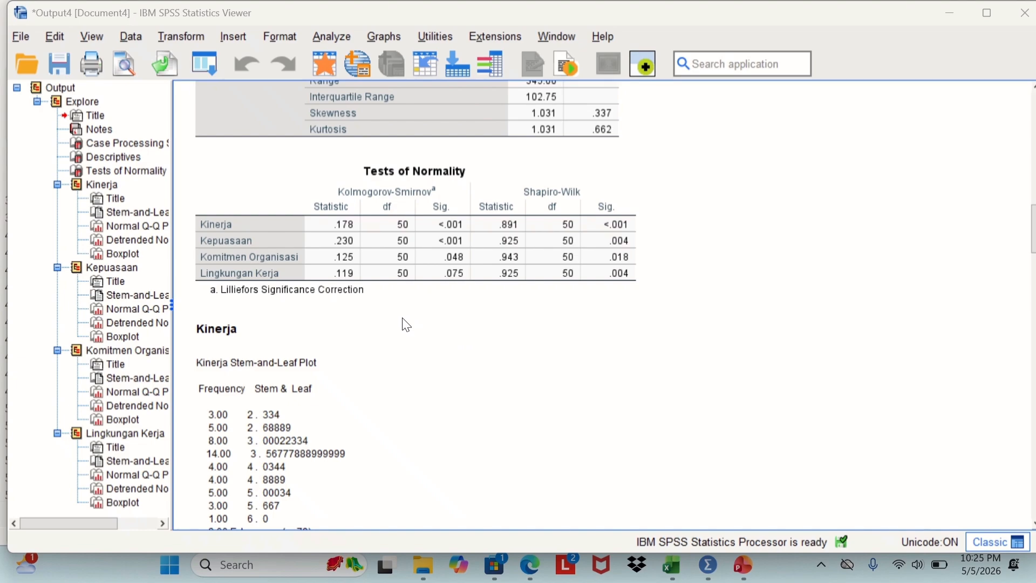
click(496, 276)
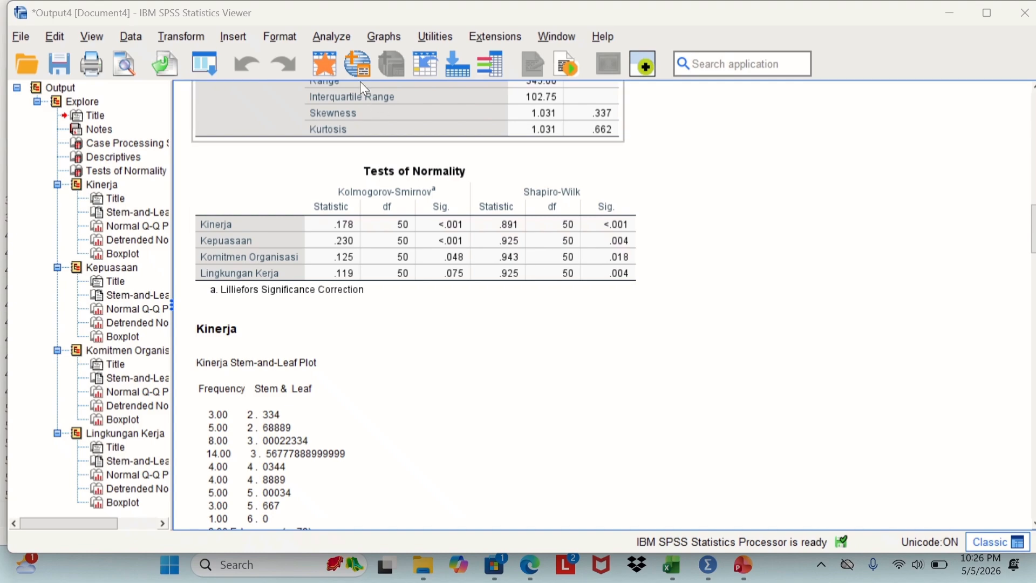
Step: Set up a bivariate correlation analysis with Kinerja and Kepuasaan as the variables
click(338, 37)
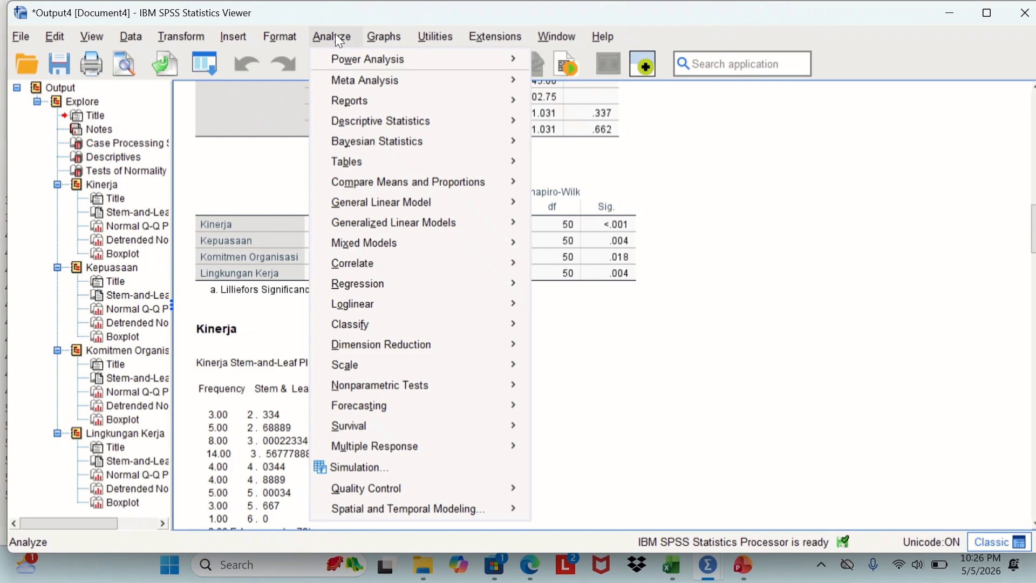
mouse_move(360, 267)
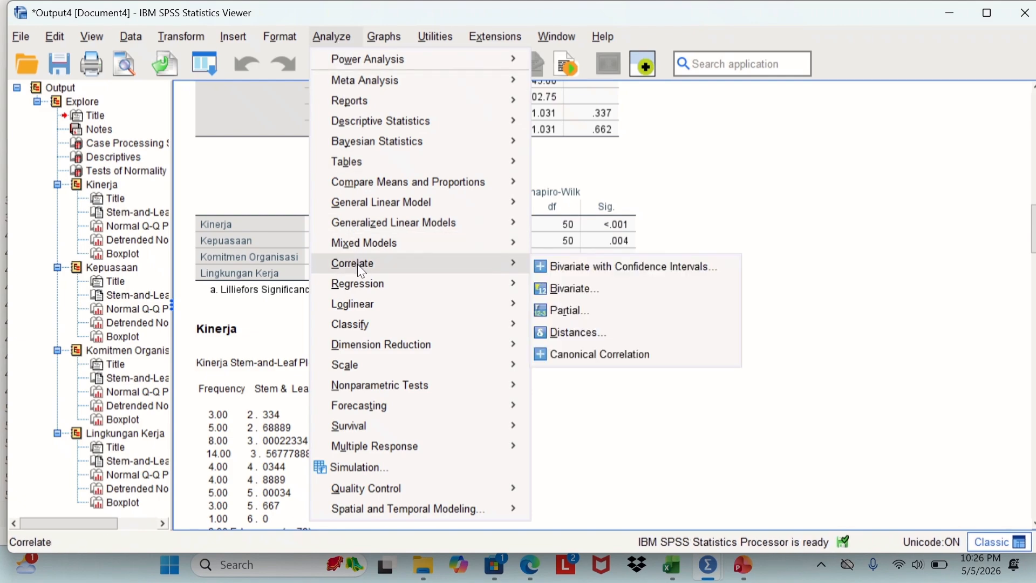
click(568, 291)
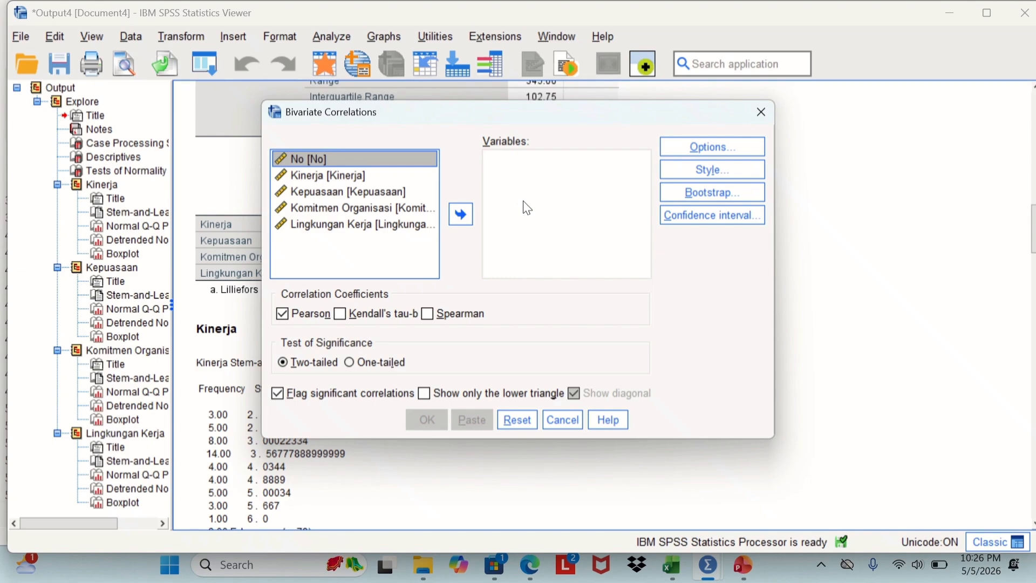
click(414, 180)
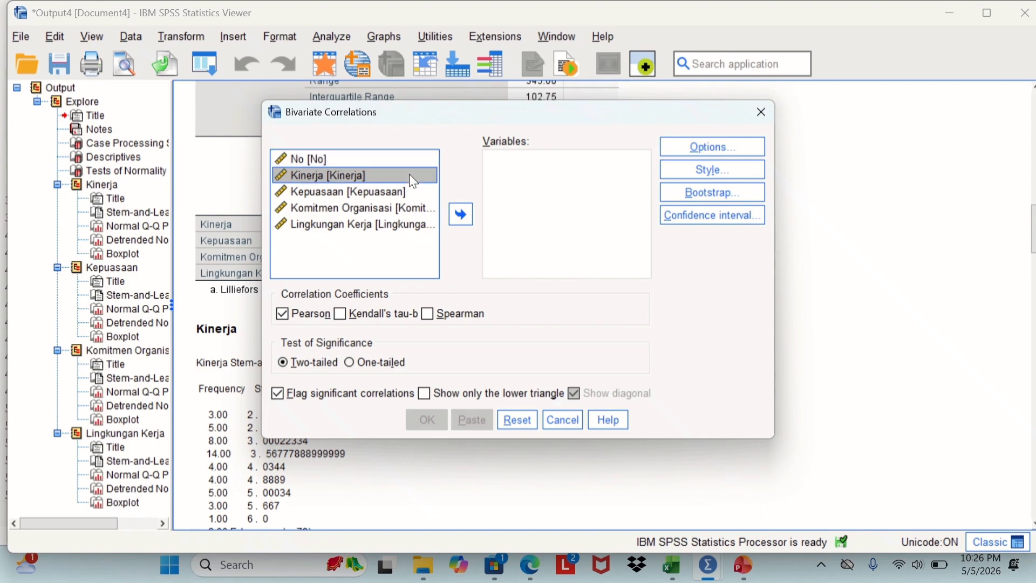
click(461, 215)
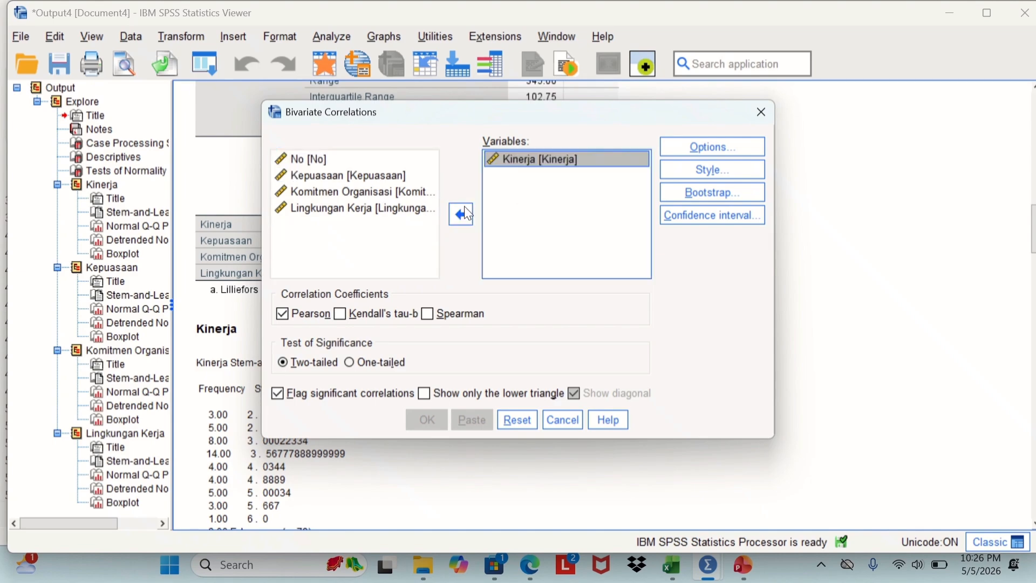
click(418, 175)
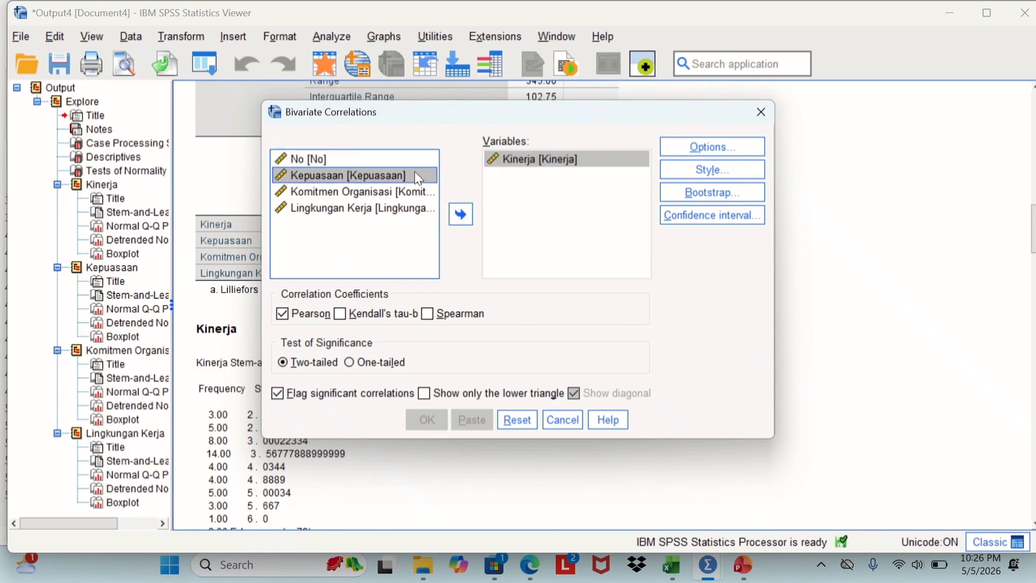
click(462, 214)
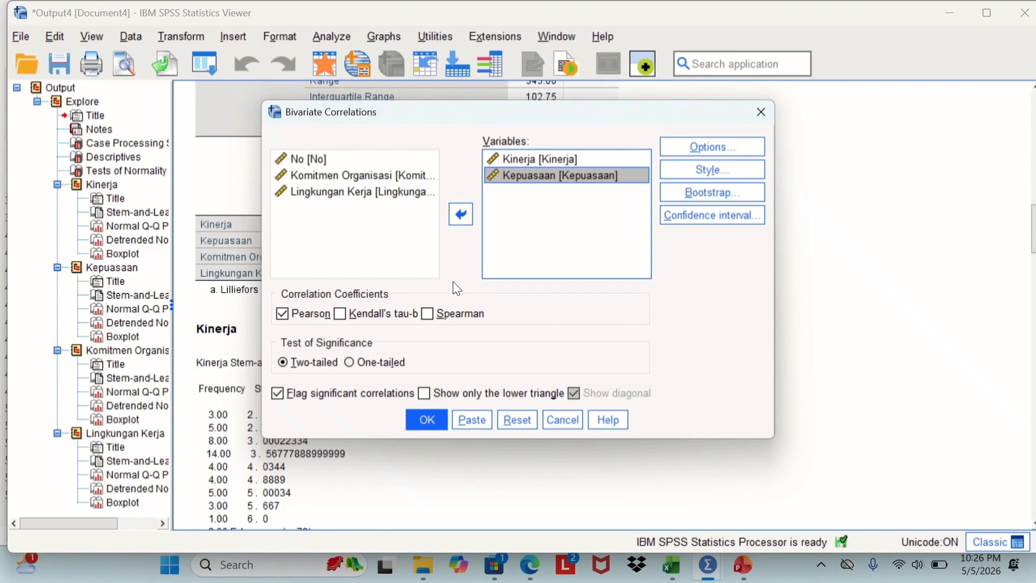
Step: Choose Spearman instead of Pearson as the correlation coefficient and run the bivariate correlation
click(428, 315)
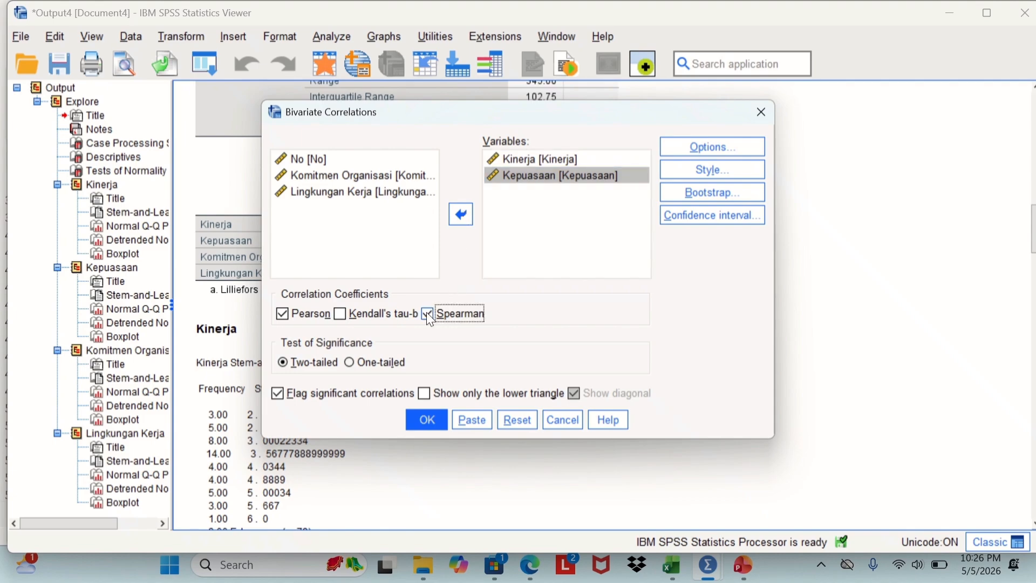
click(290, 319)
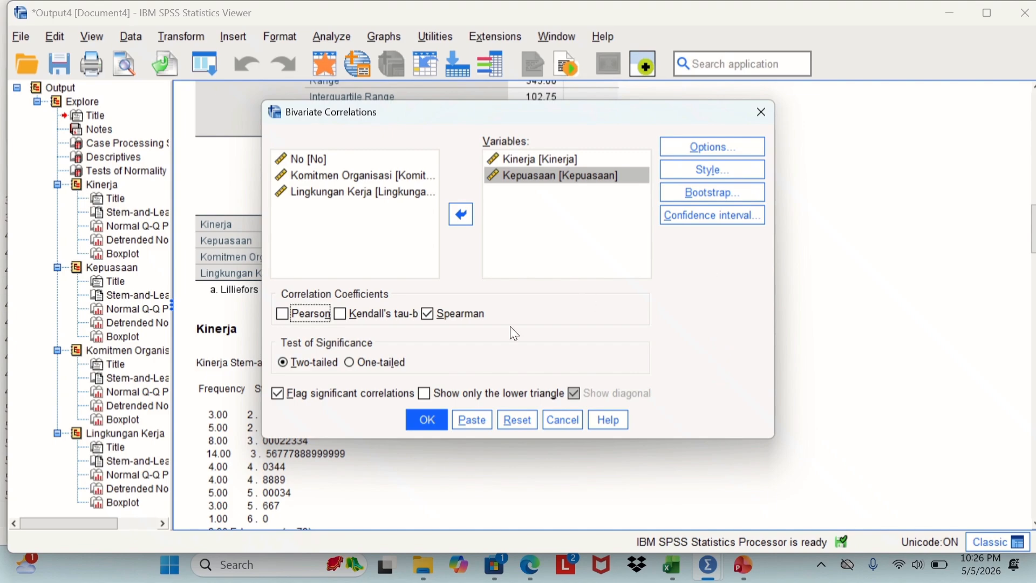
click(425, 420)
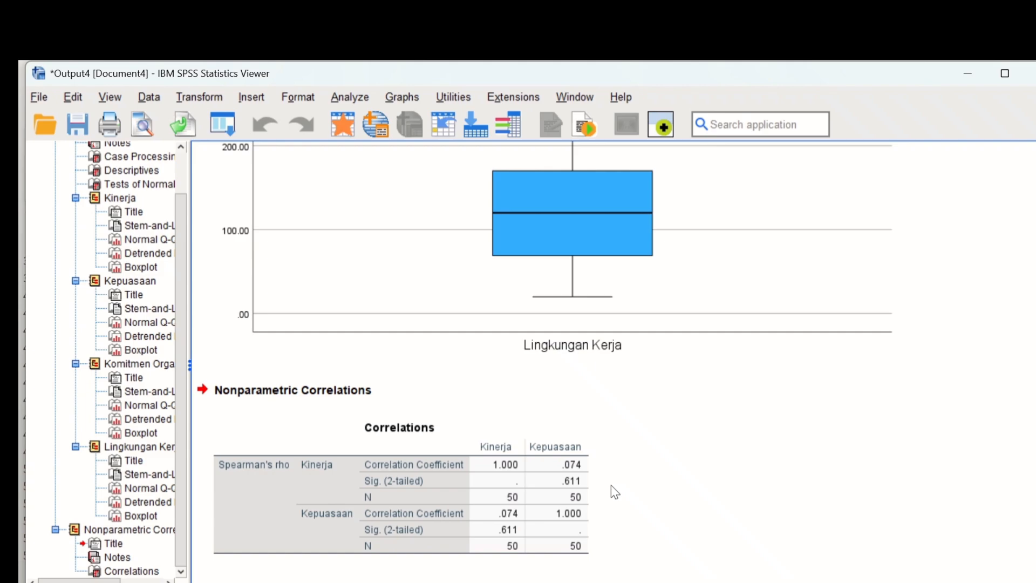
Step: Examine the Spearman's rho coefficient and two-tailed significance between Kinerja and Kepuasaan in the Correlations table
click(316, 469)
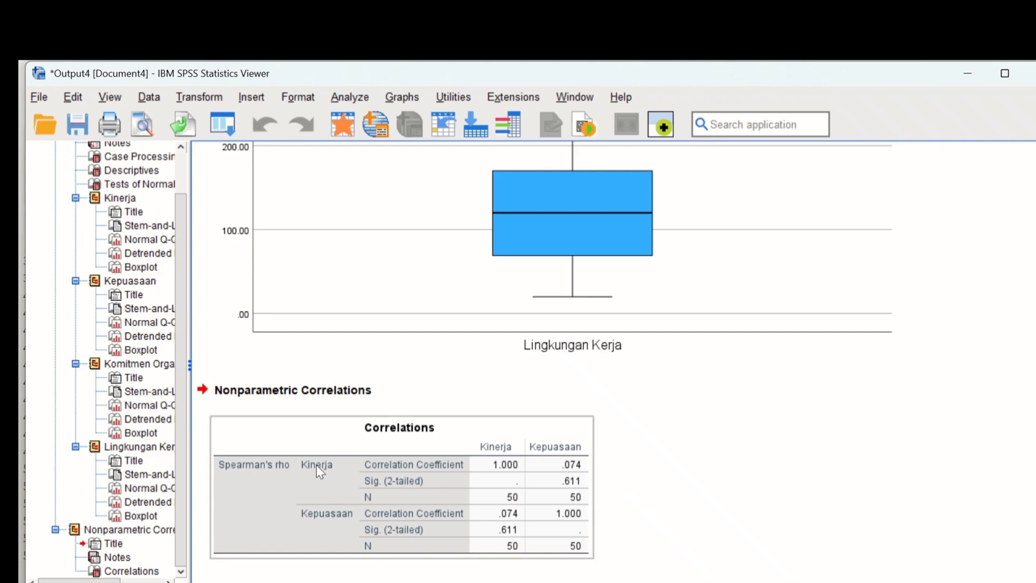
click(611, 475)
click(570, 482)
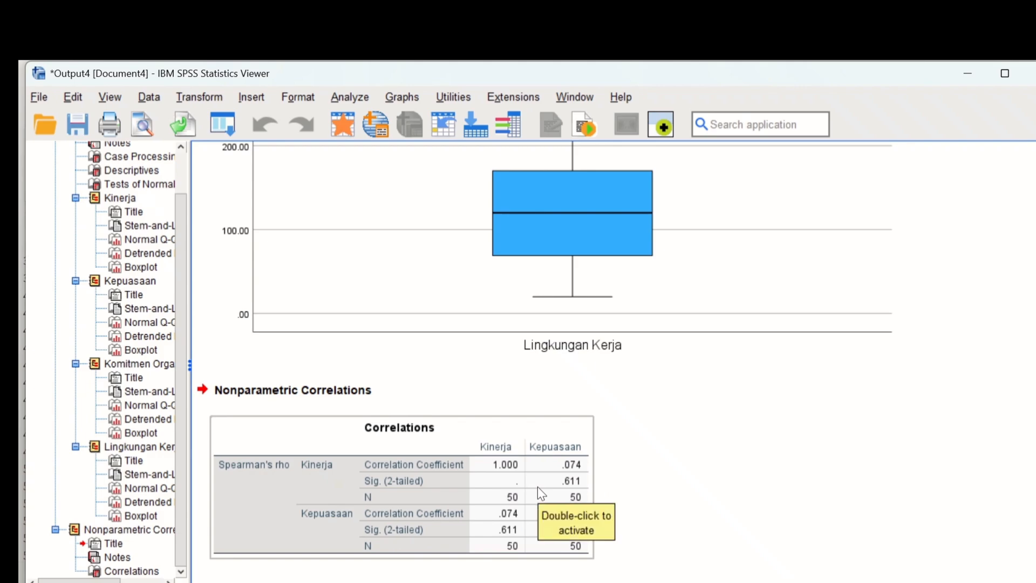
click(626, 490)
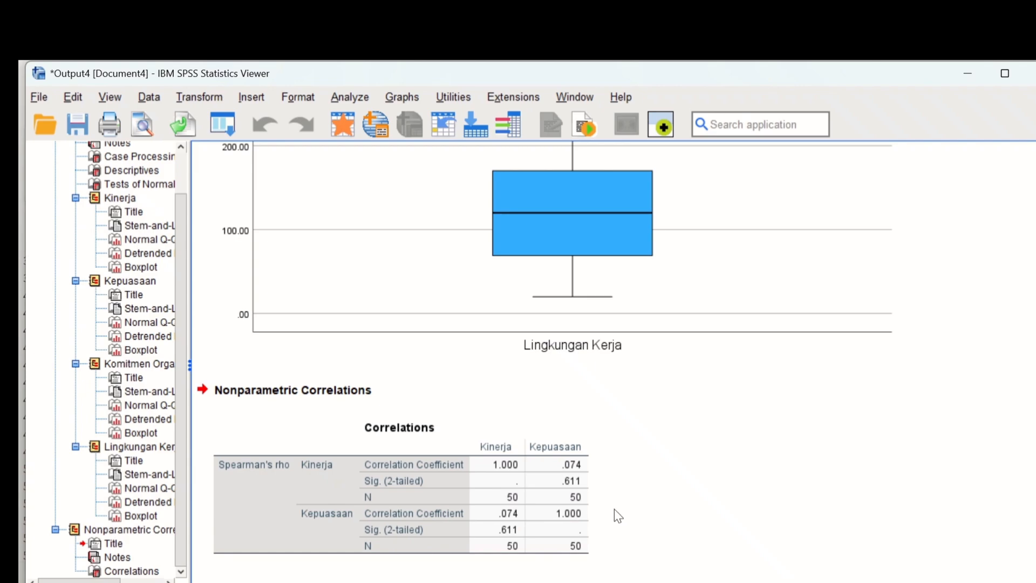
click(486, 261)
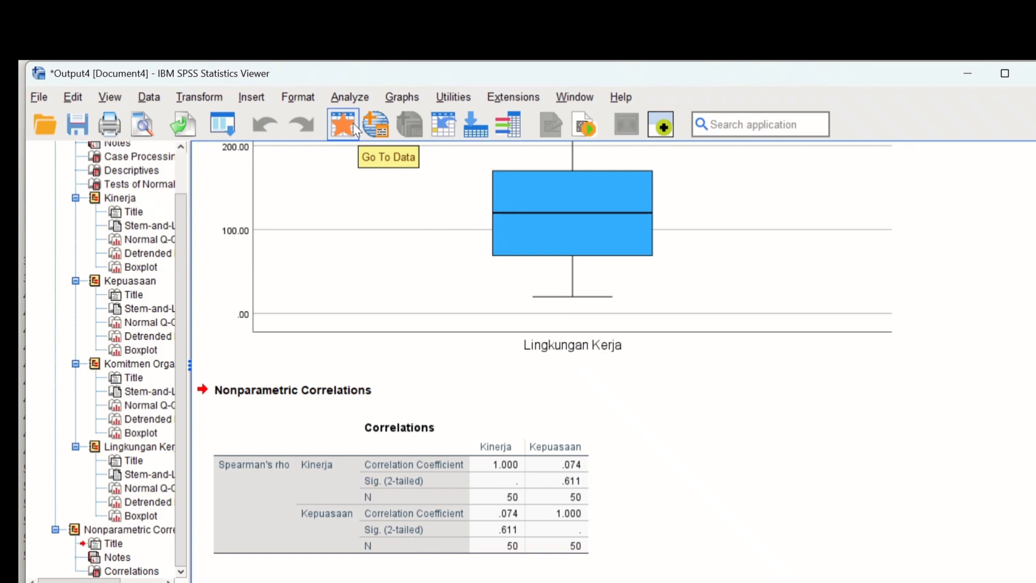
Step: Run a bivariate Spearman correlation with Komitmen Organisasi replacing Kepuasaan alongside Kinerja, and check the coefficient and significance in its table
click(346, 96)
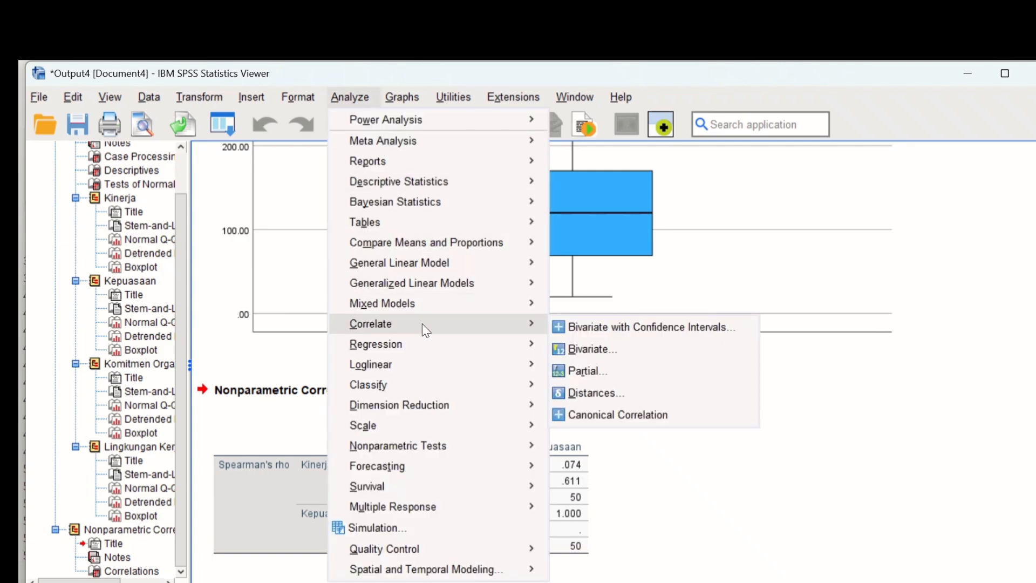
mouse_move(508, 325)
click(582, 348)
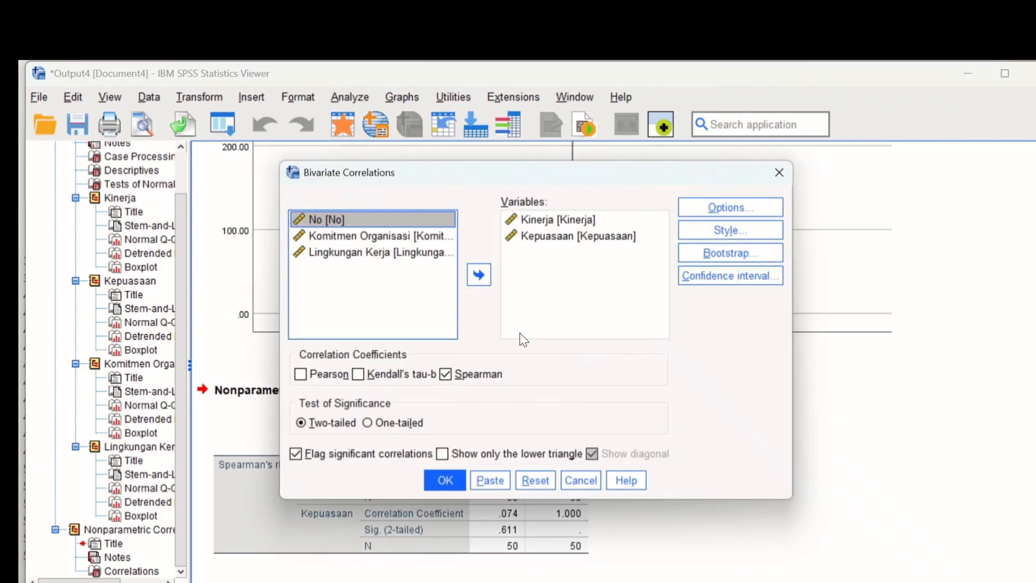
click(550, 237)
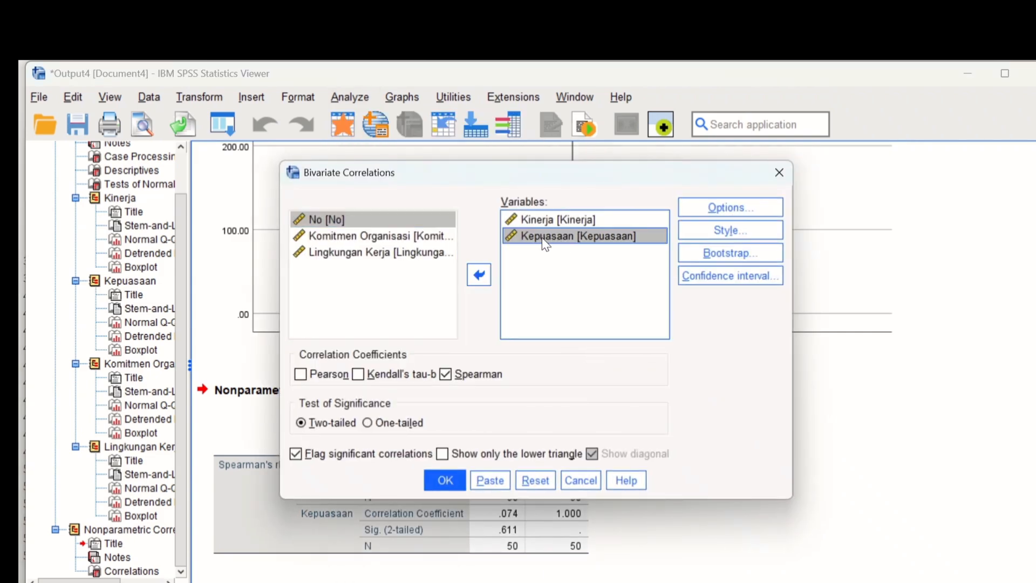
click(479, 275)
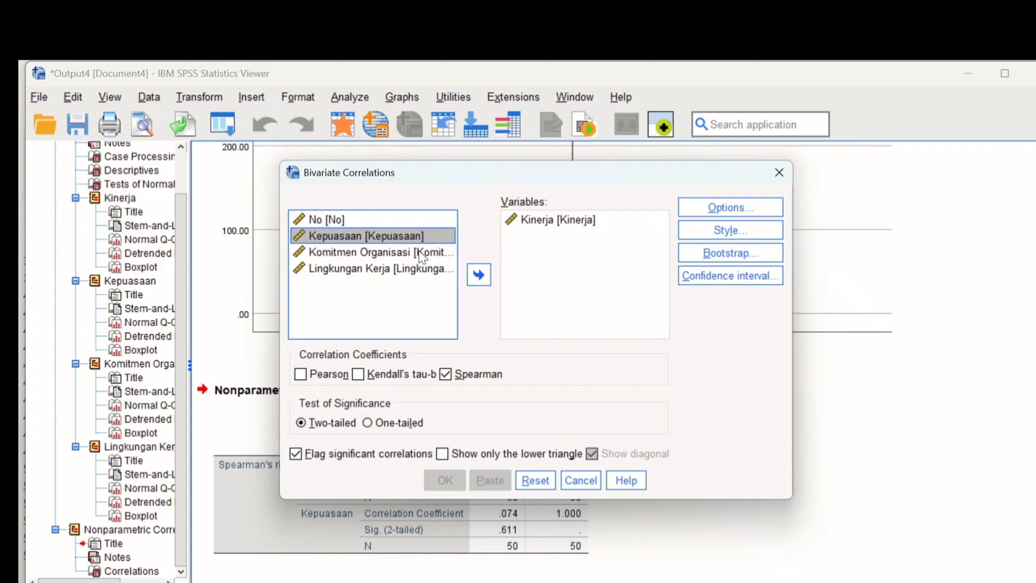
click(421, 253)
click(477, 275)
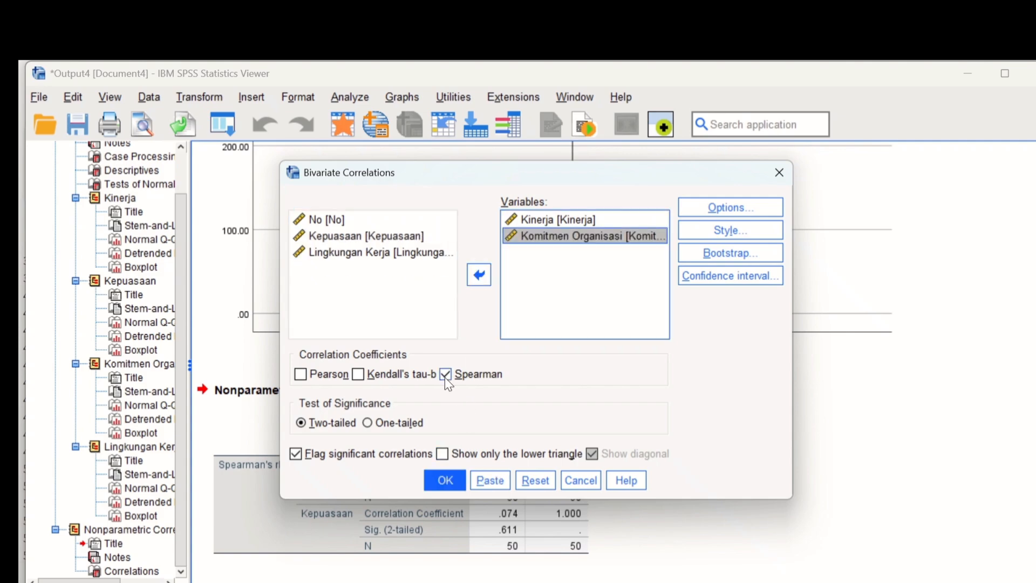
click(441, 477)
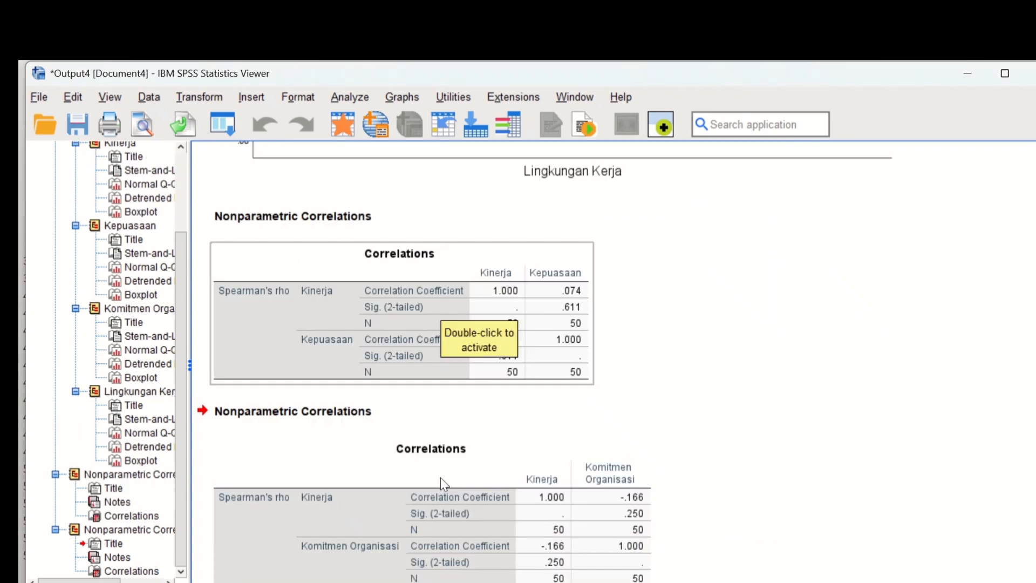
click(462, 511)
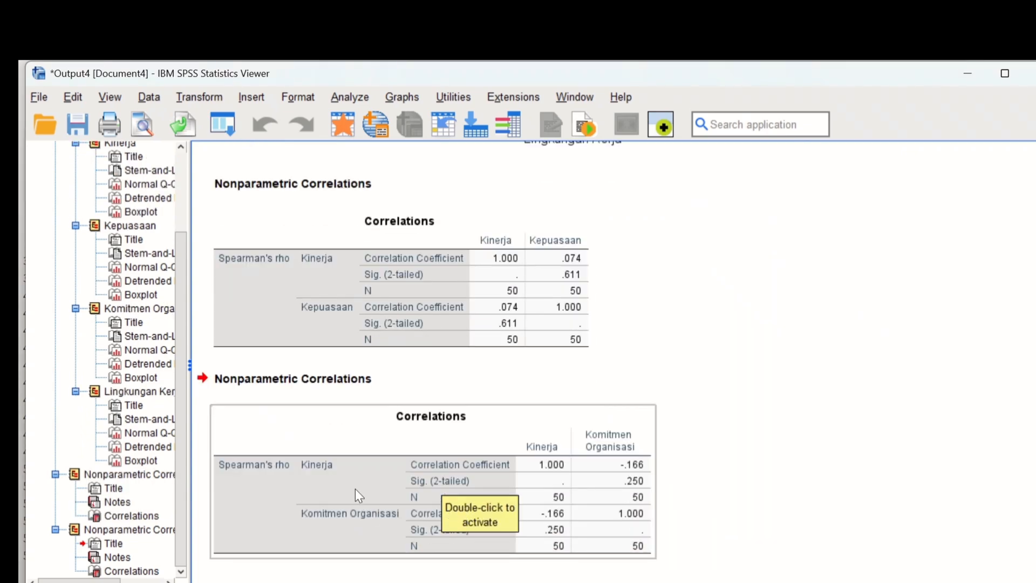
click(654, 512)
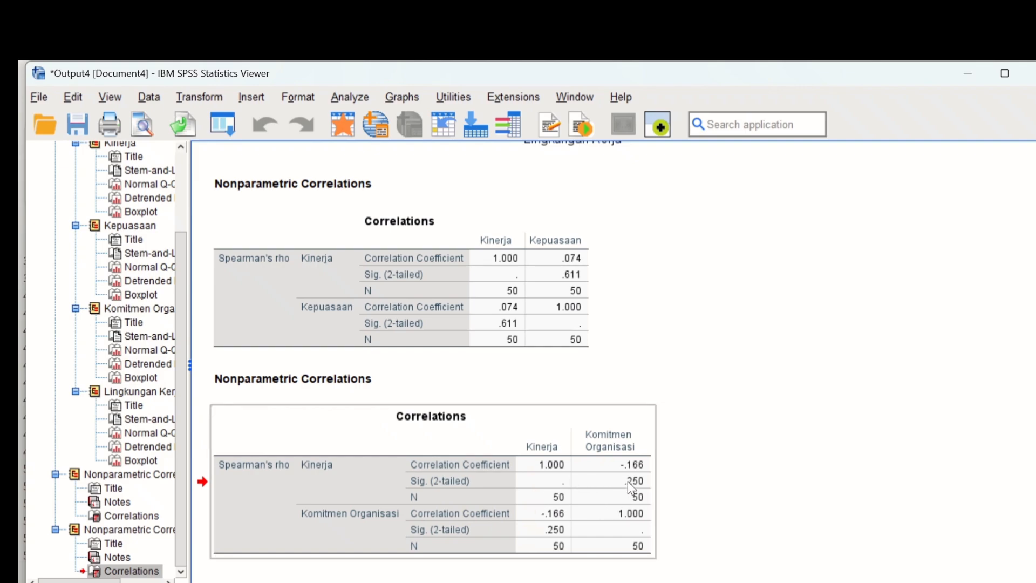
click(645, 479)
Step: Run a bivariate Spearman correlation with Lingkungan Kerja replacing Komitmen Organisasi alongside Kinerja, and check the coefficient and significance in its table
click(341, 98)
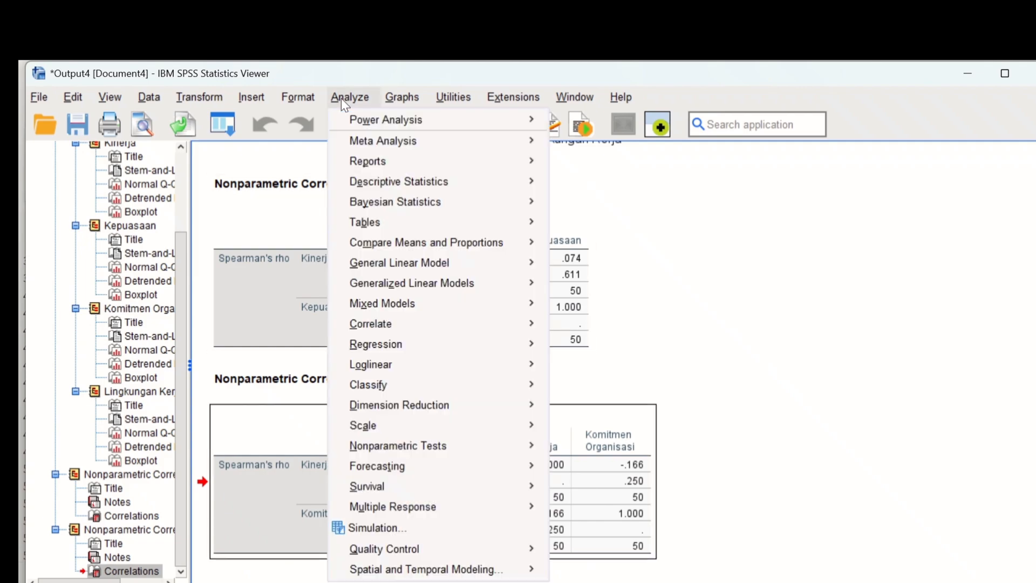
mouse_move(420, 328)
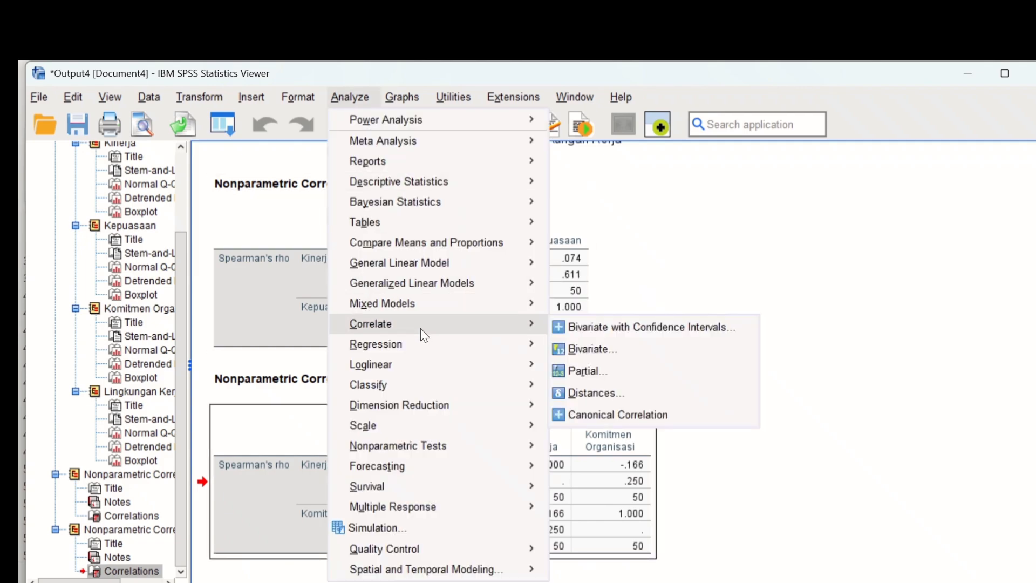
click(580, 348)
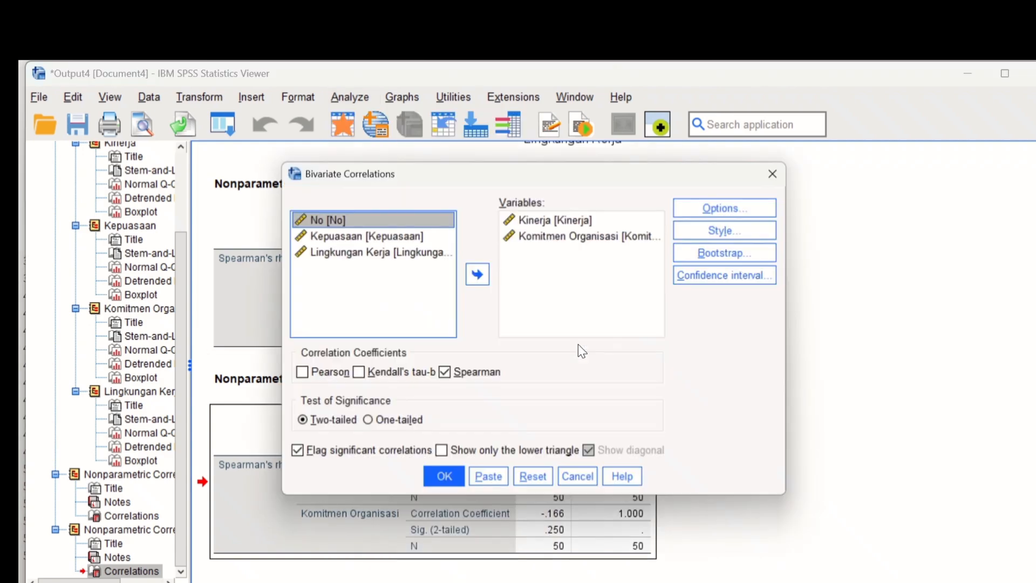
click(550, 237)
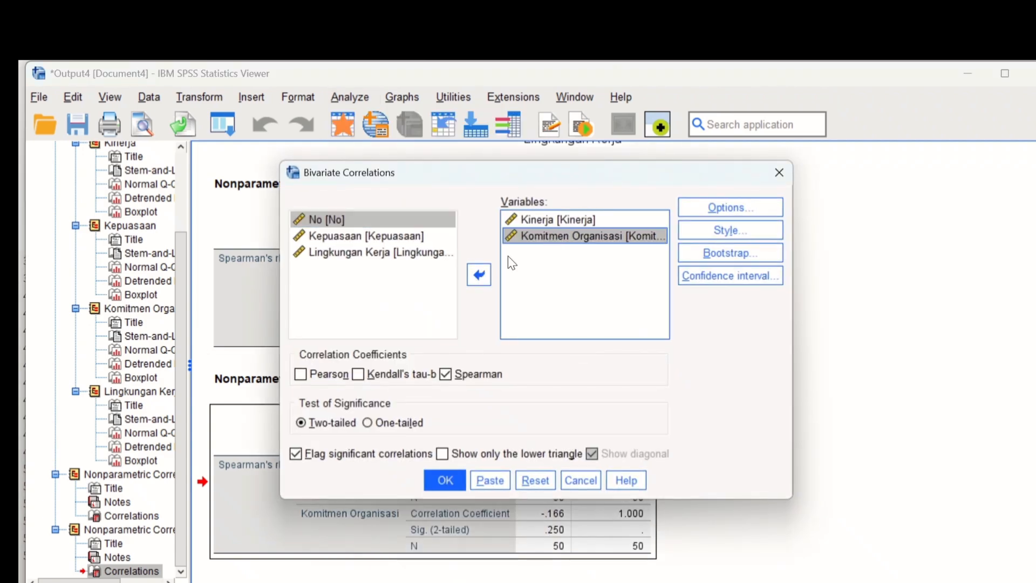
click(479, 275)
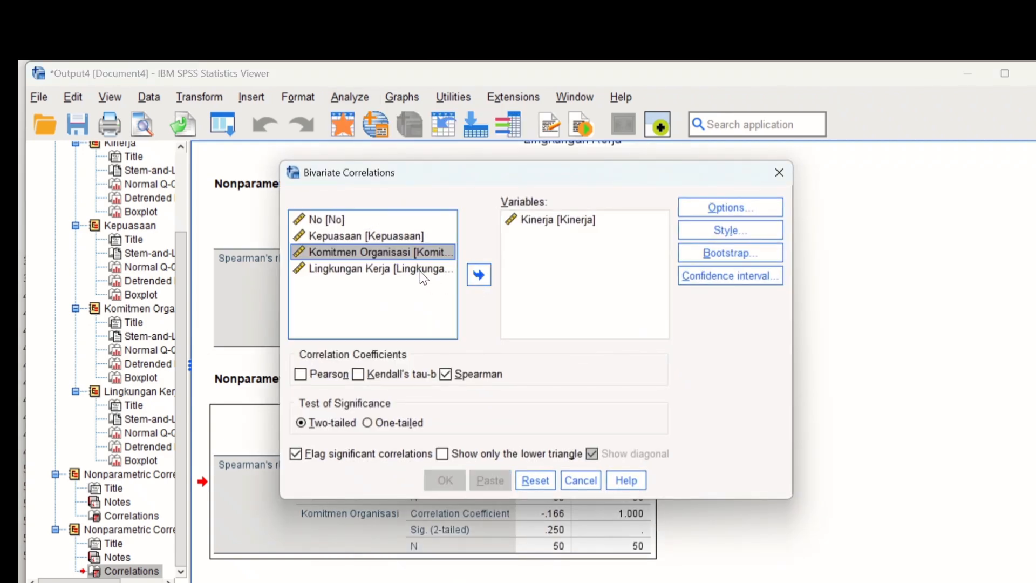
click(420, 271)
click(478, 277)
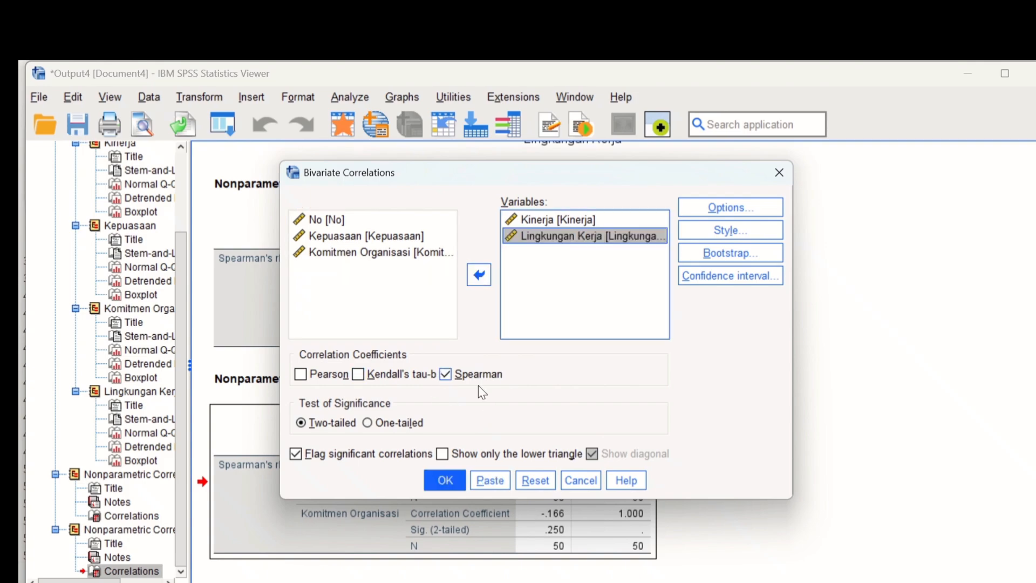
click(445, 481)
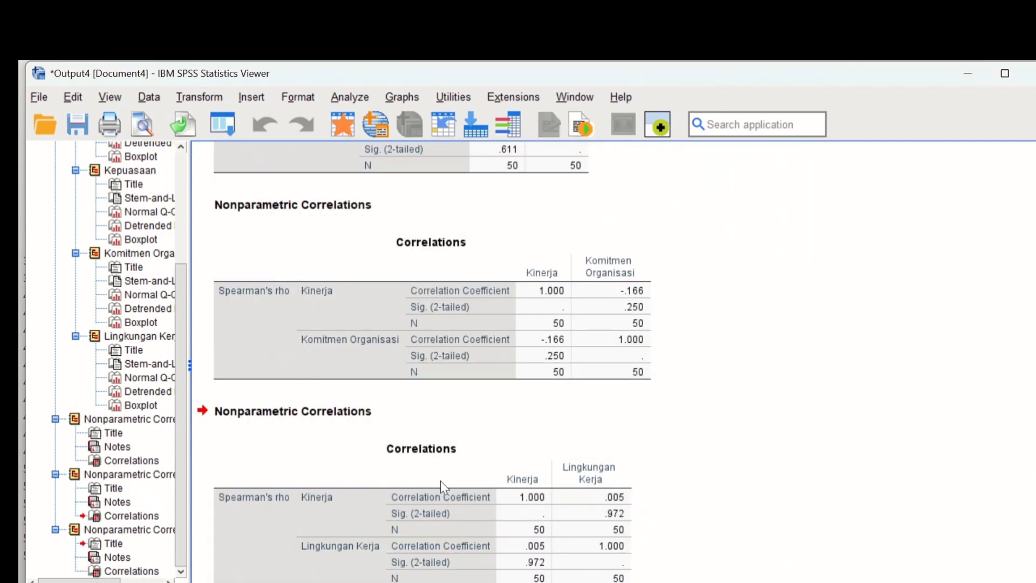
scroll(411, 519, down, 1)
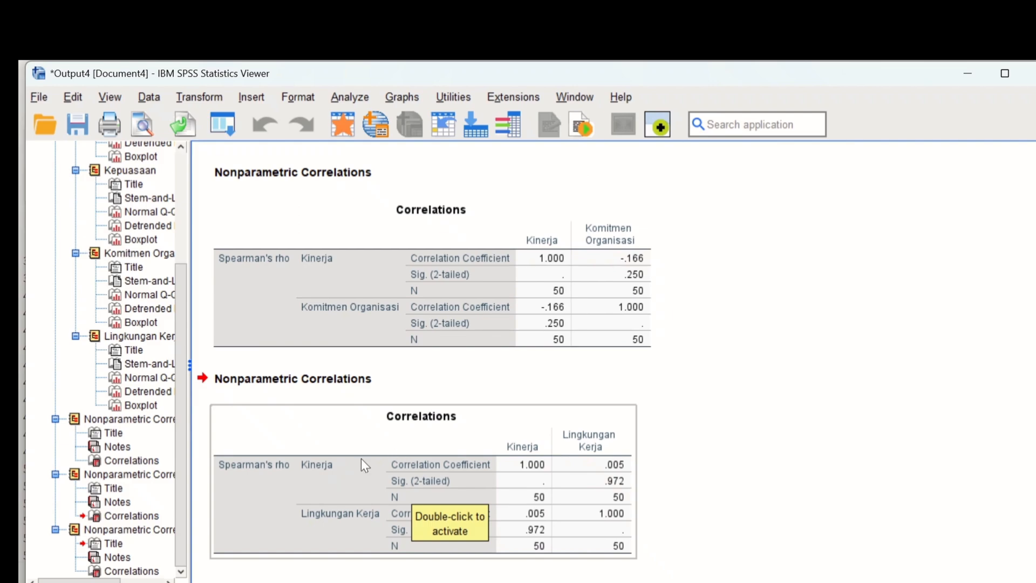
click(348, 542)
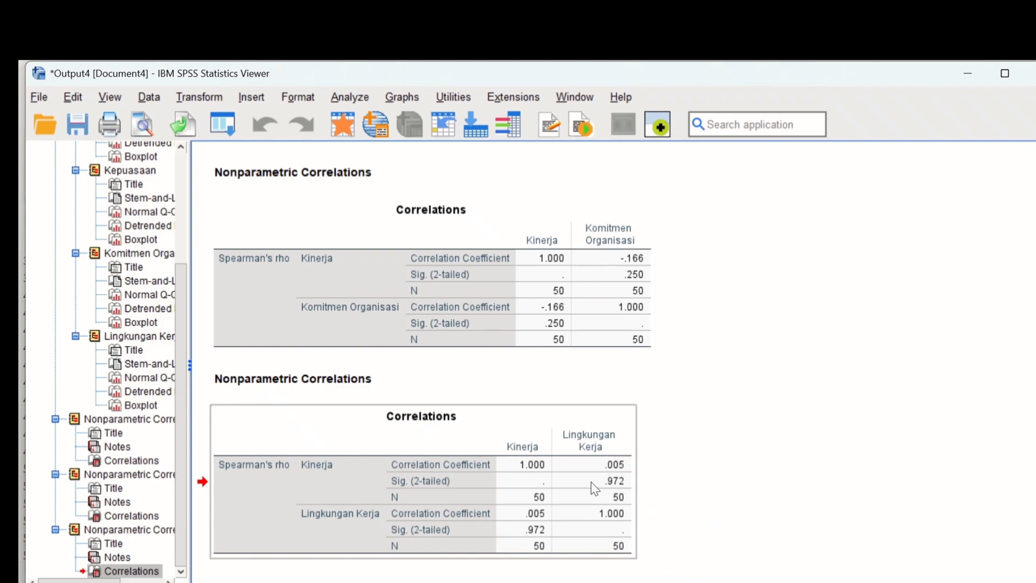
click(395, 454)
Step: Start a linear regression analysis with Kinerja as the dependent variable
click(362, 99)
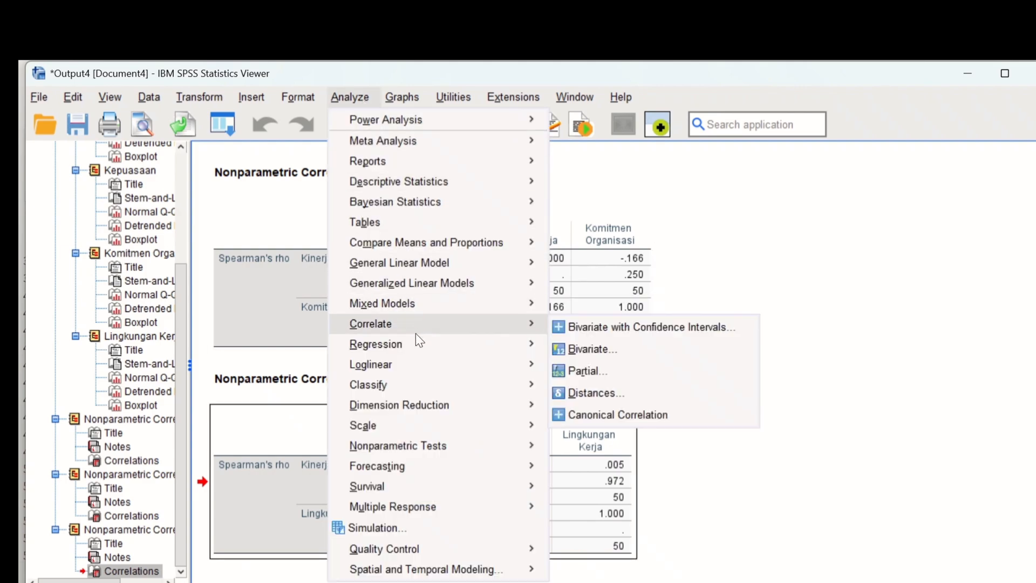
mouse_move(416, 342)
mouse_move(505, 342)
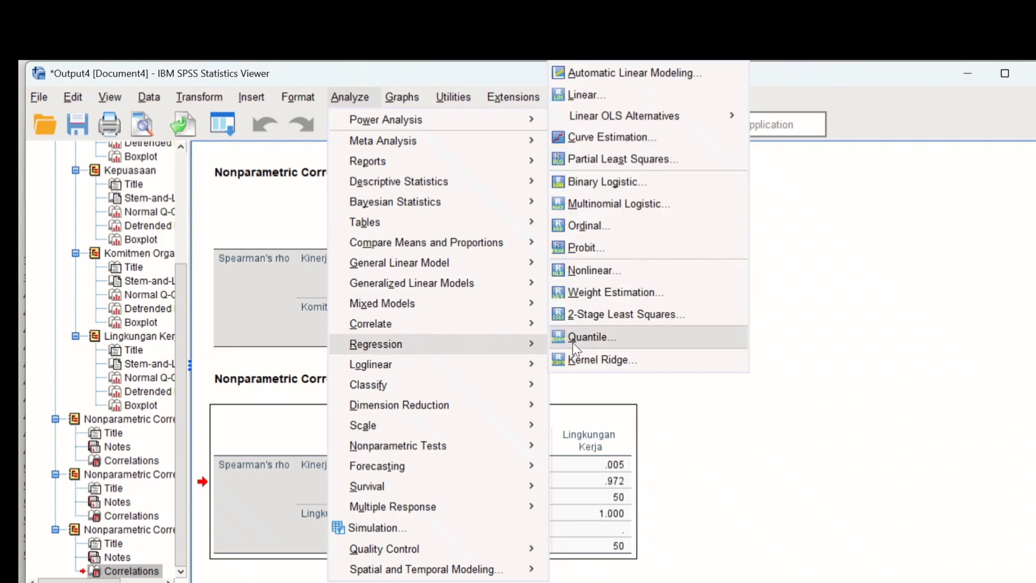
click(599, 99)
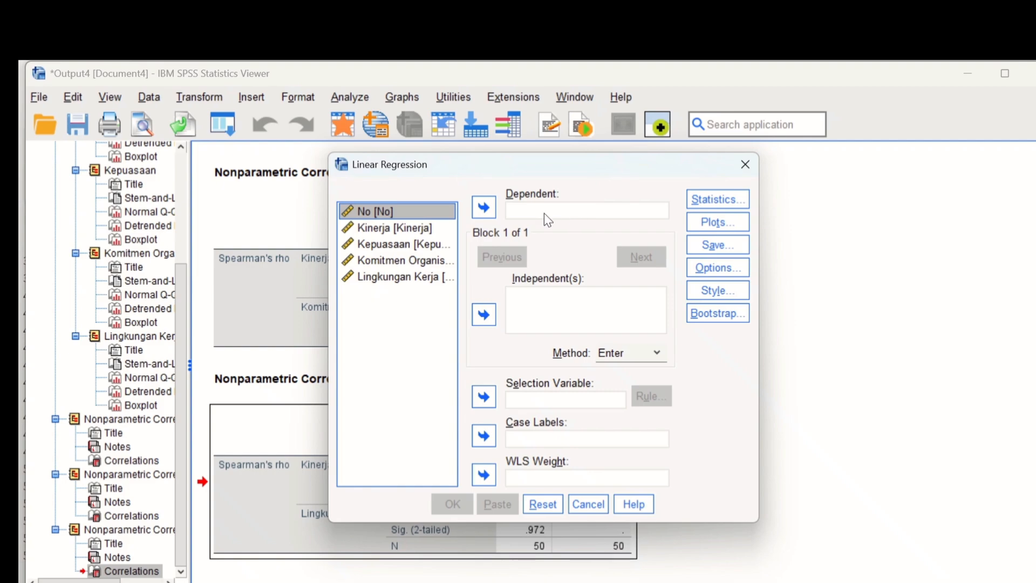
click(417, 227)
click(484, 207)
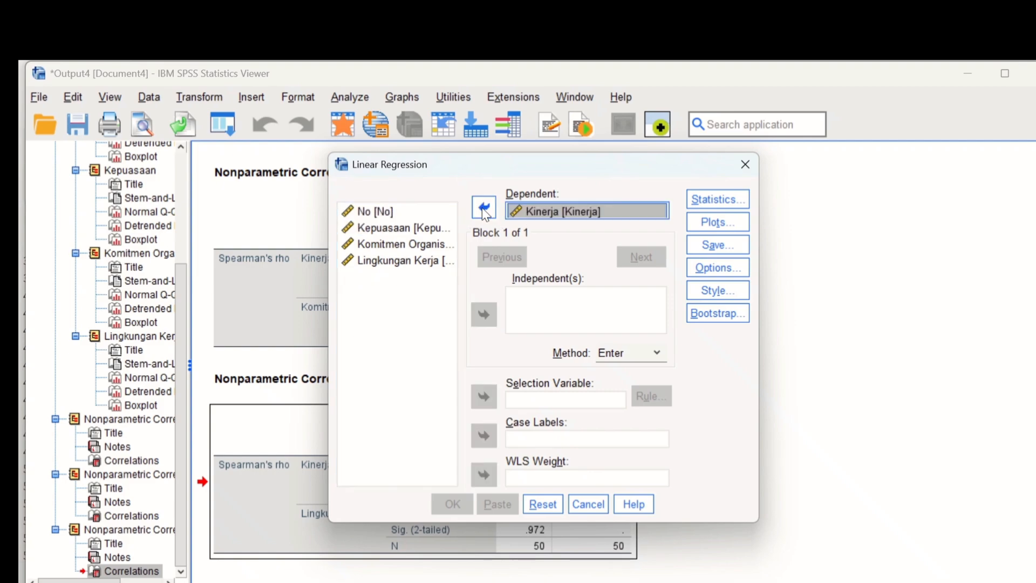
Step: Add Kepuasaan, Komitmen Organisasi and Lingkungan Kerja as the independent variables of the linear regression
click(408, 227)
click(484, 315)
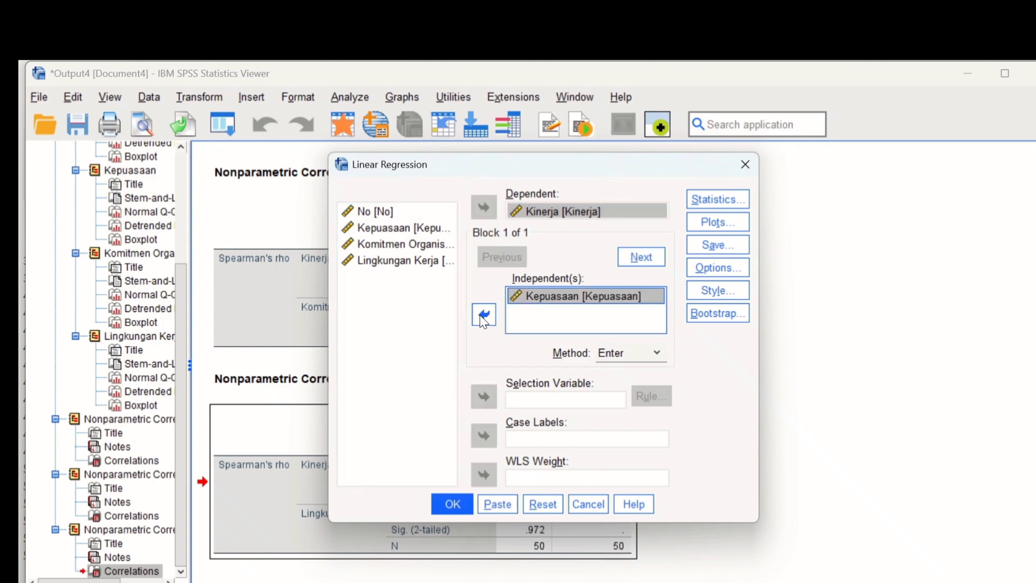
click(431, 241)
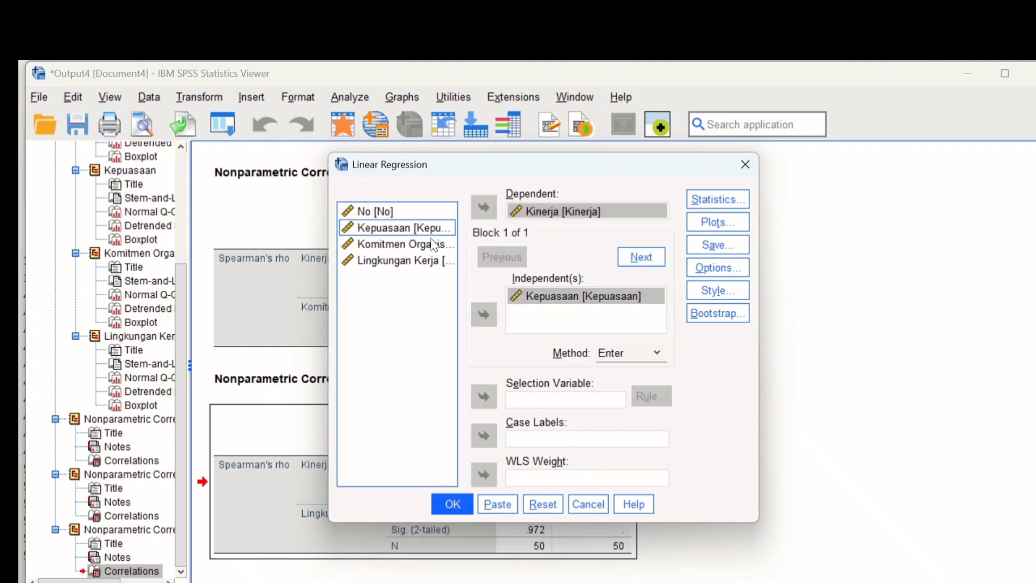
click(484, 316)
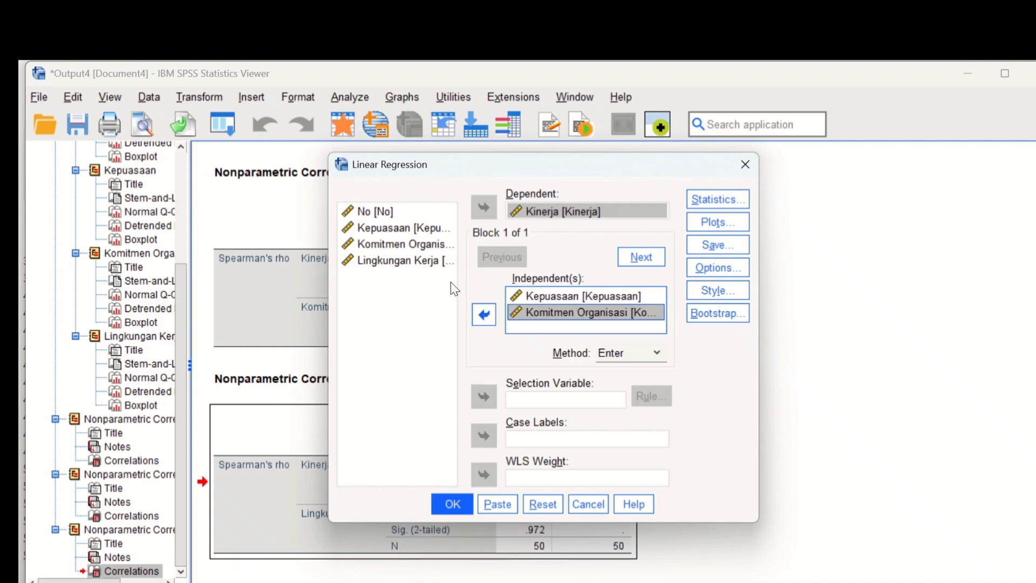
click(435, 263)
click(492, 323)
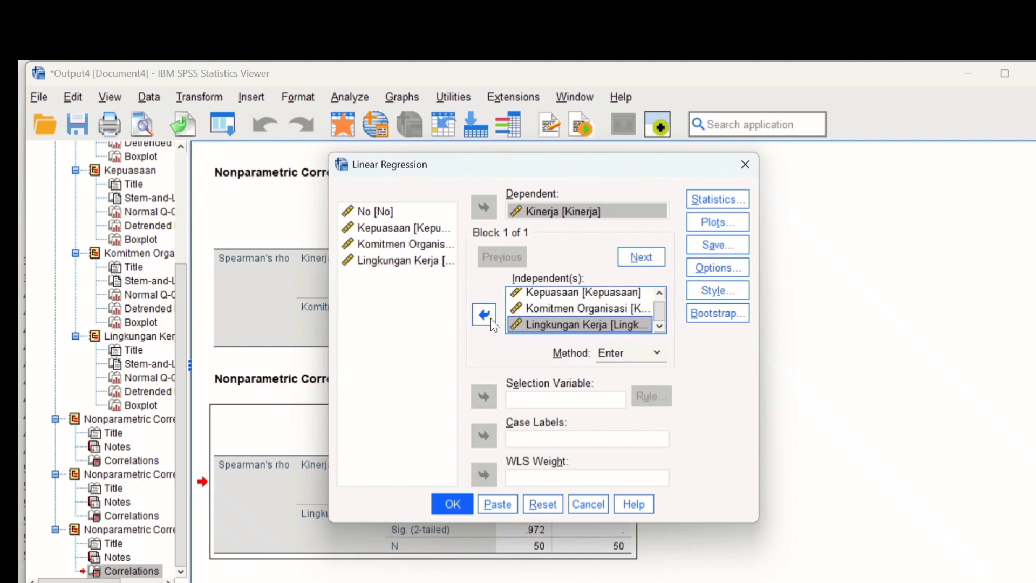
Step: Add a regression scatter plot with *ZPRED on Y and *SRESID on X, and run the linear regression
click(714, 220)
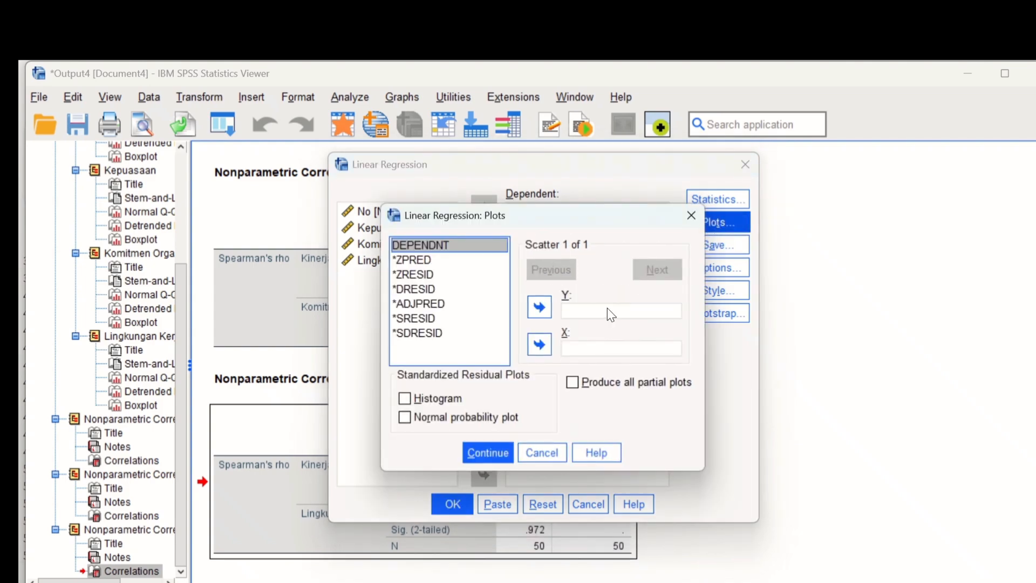
click(442, 258)
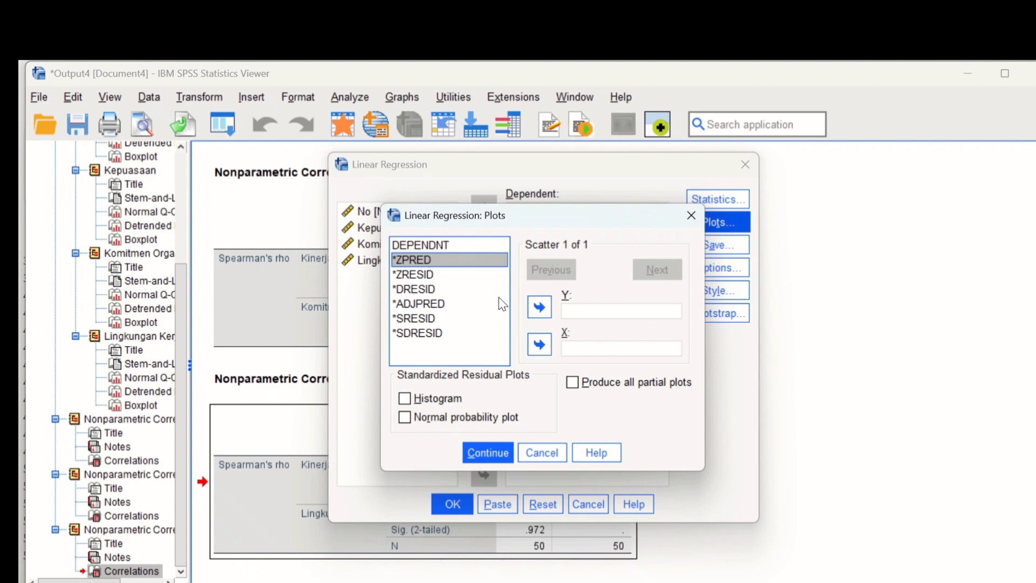
click(539, 307)
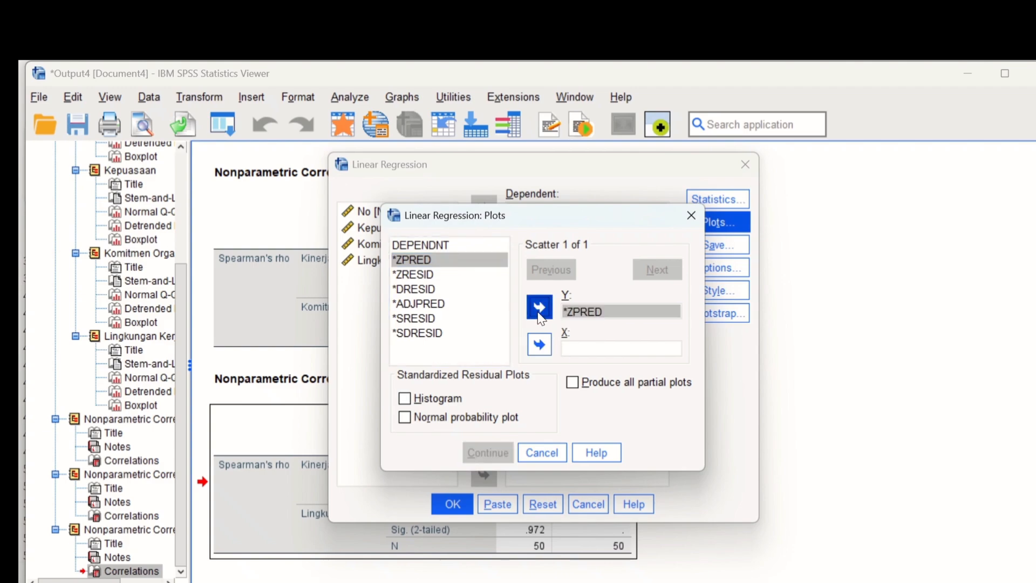
click(448, 319)
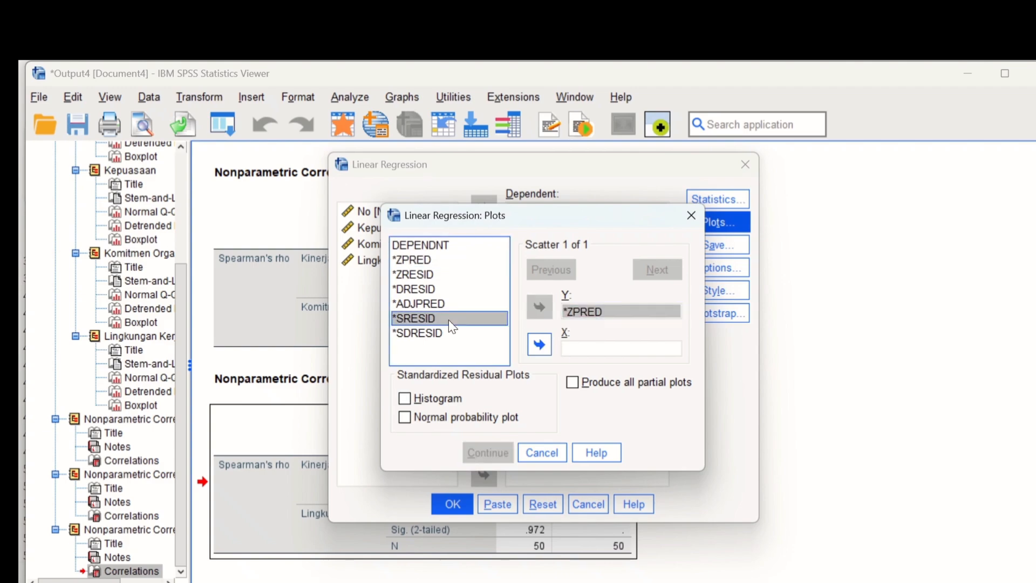
click(534, 351)
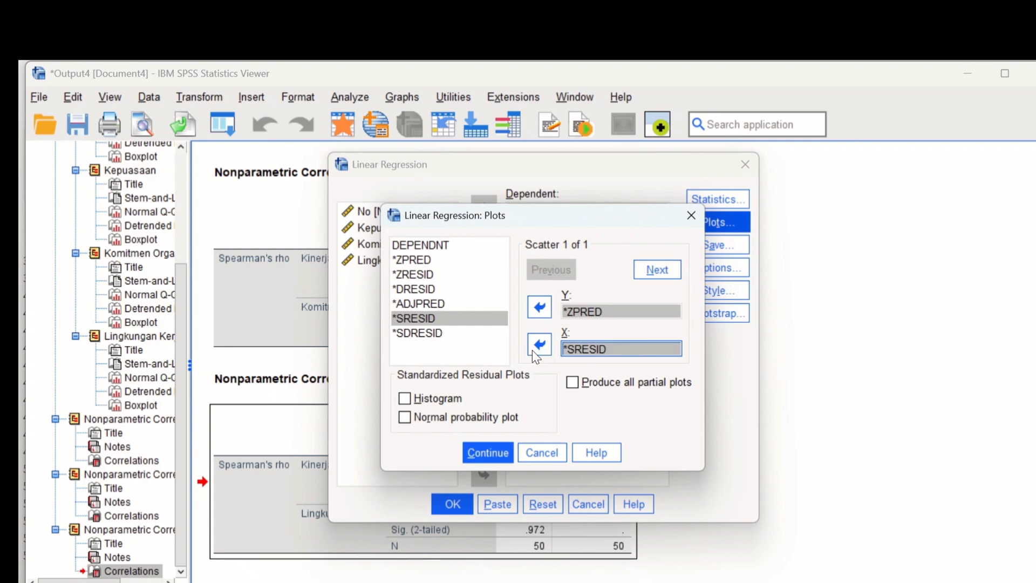
click(484, 456)
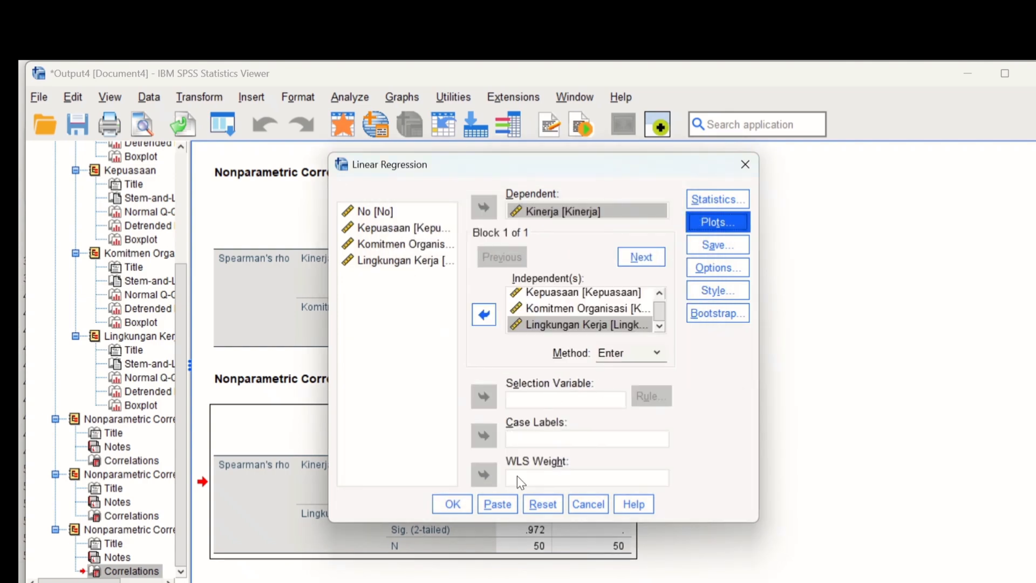
click(452, 504)
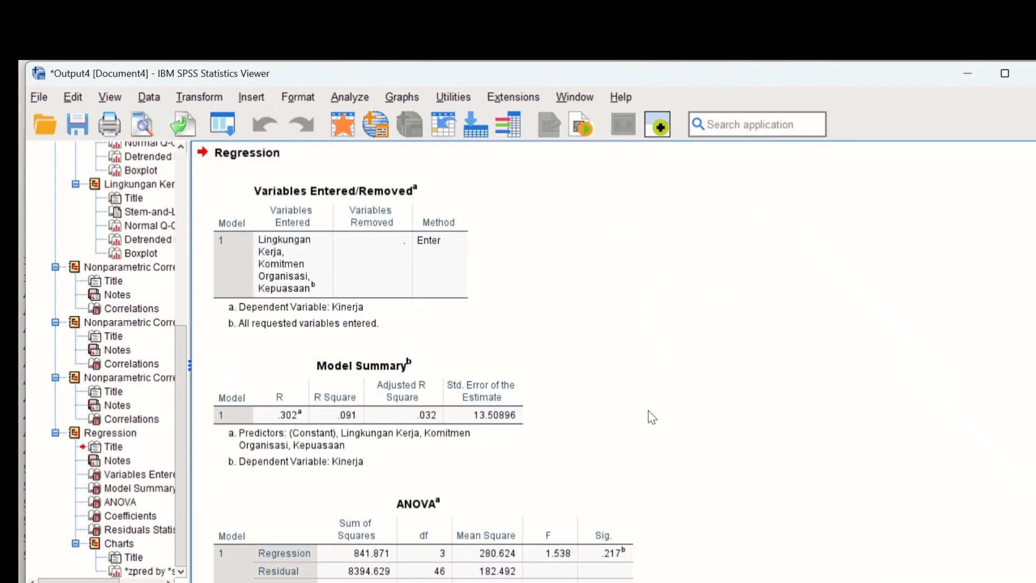
Step: Examine the significance values of Kepuasaan, Komitmen Organisasi and Lingkungan Kerja in the regression's Coefficients table
scroll(649, 410, down, 5)
scroll(648, 410, down, 3)
click(500, 267)
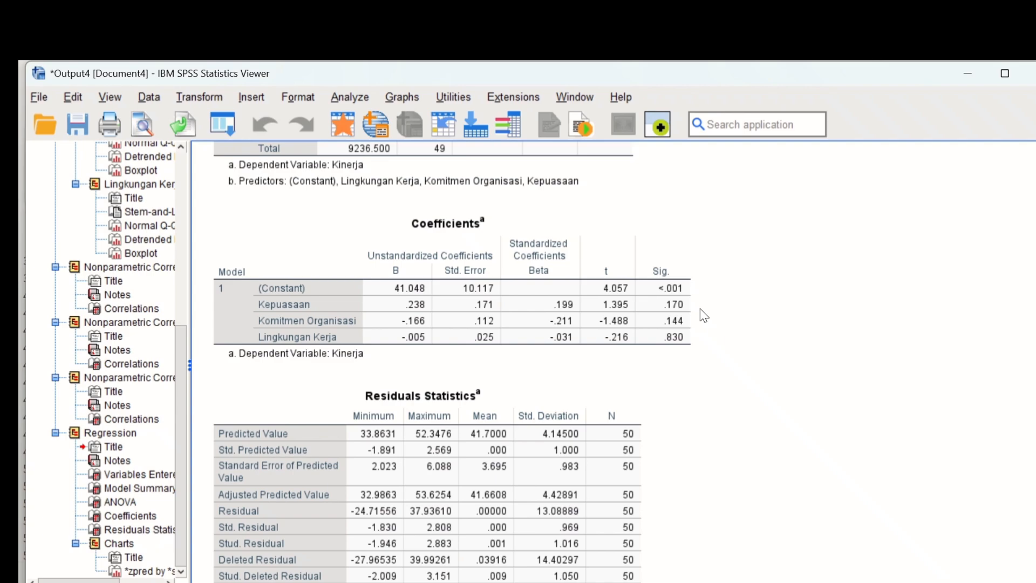
click(678, 309)
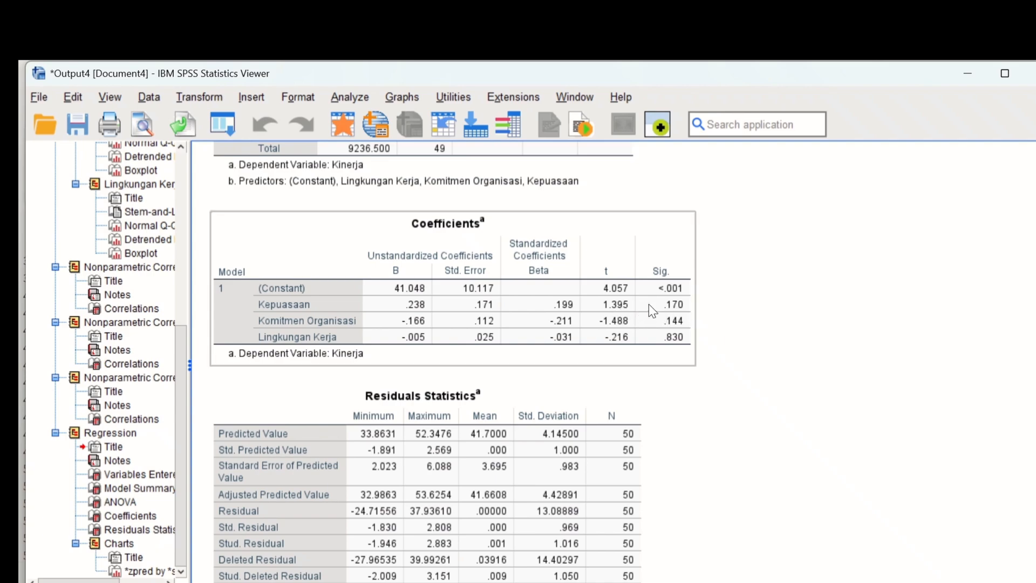
click(798, 335)
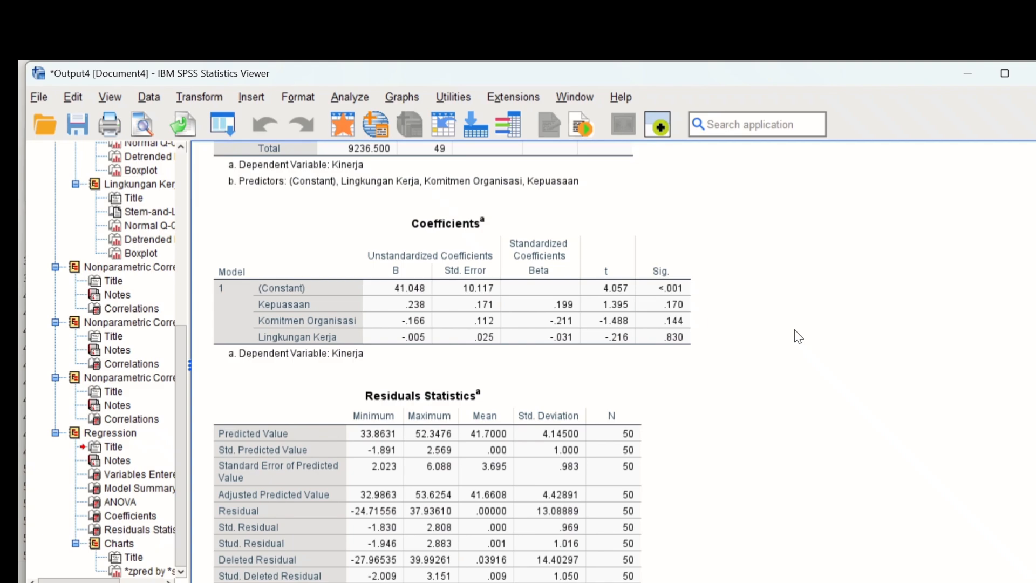
click(583, 344)
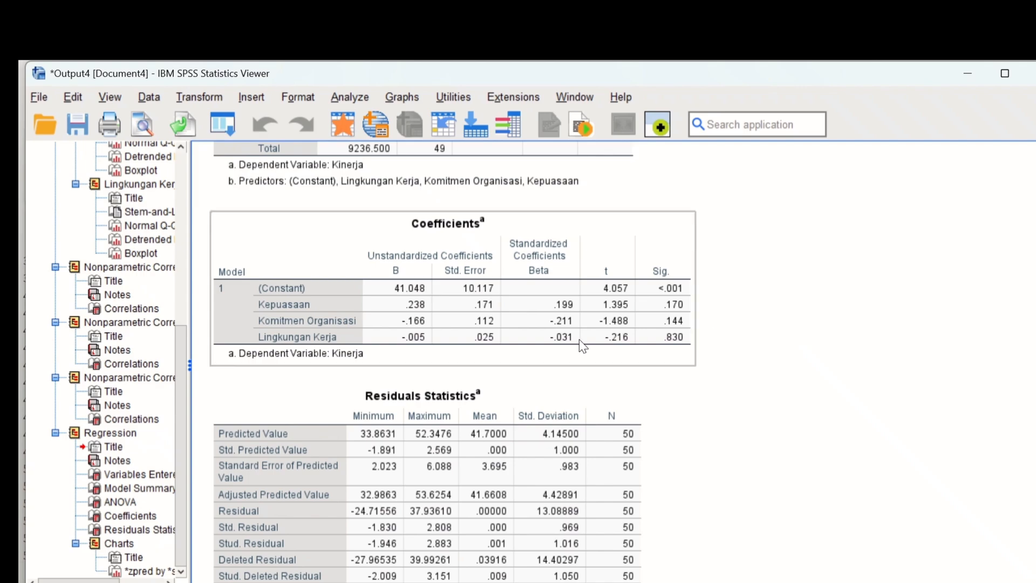